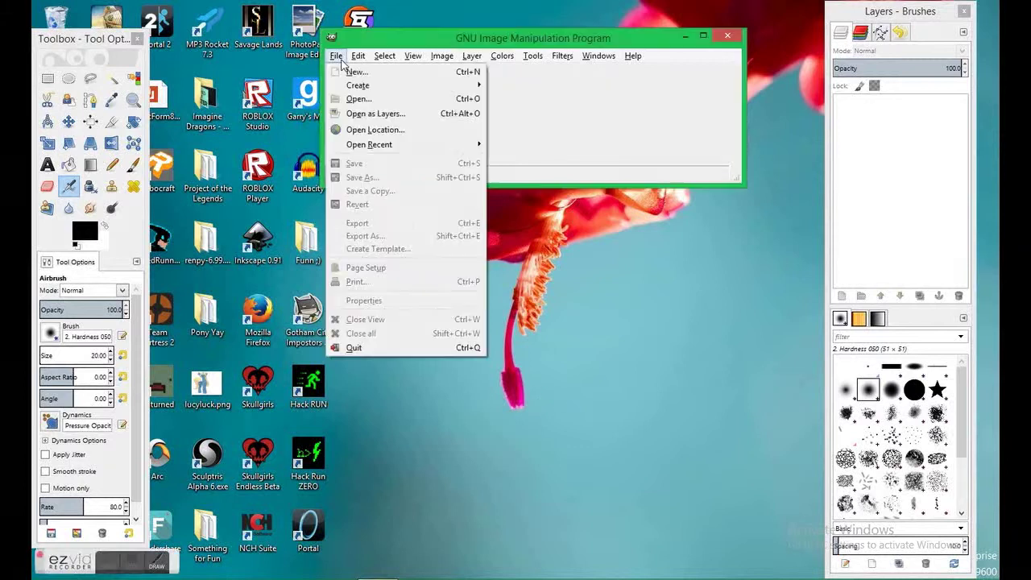
Step: Create a new 1000×1000 pixel canvas
type("1000")
key("Tab")
type("1000")
key("Return")
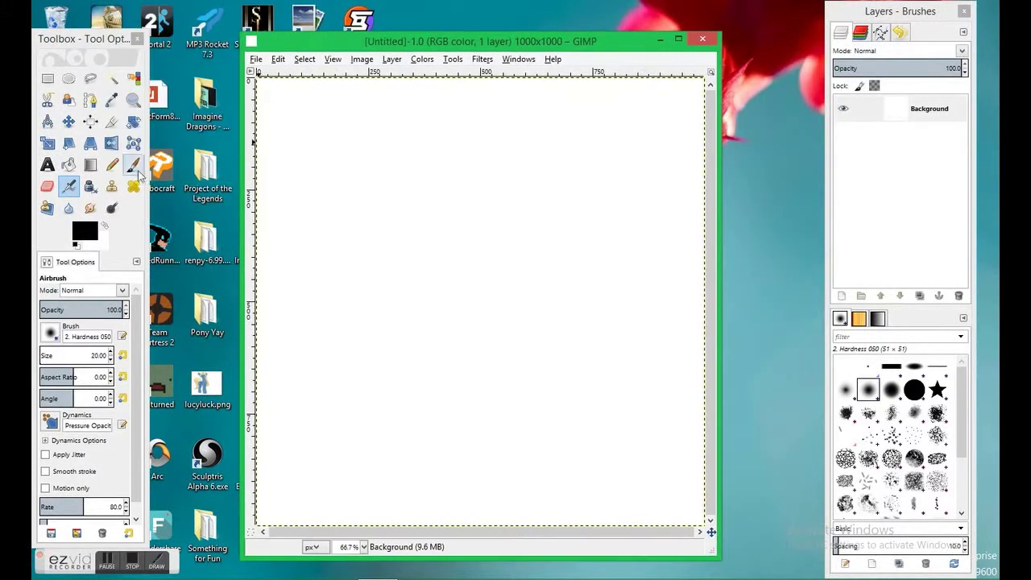
Step: Set up the Pencil tool with a brush size of 1
left_click(112, 164)
left_click_drag(80, 355, 142, 347)
type("5")
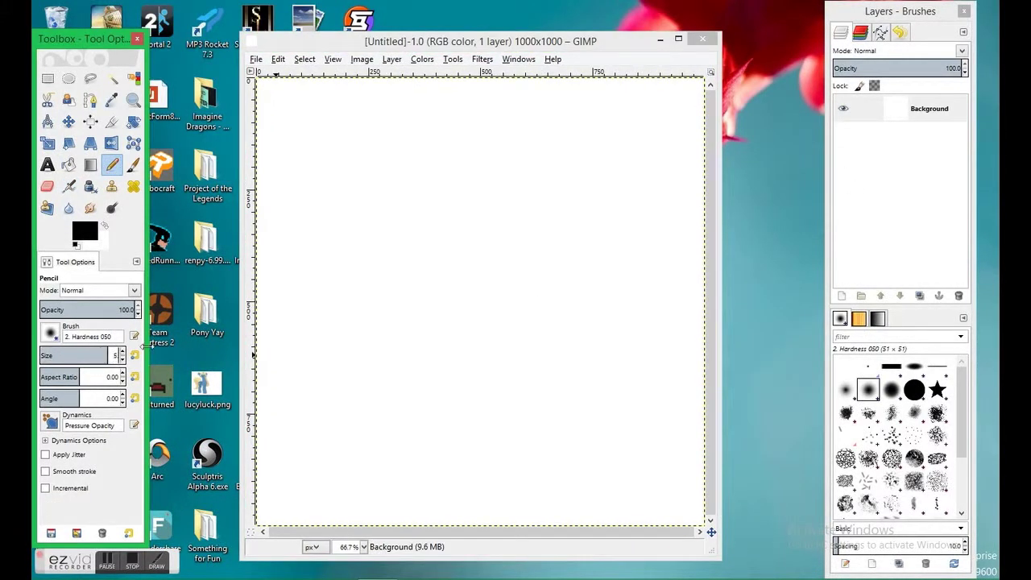
key("Return")
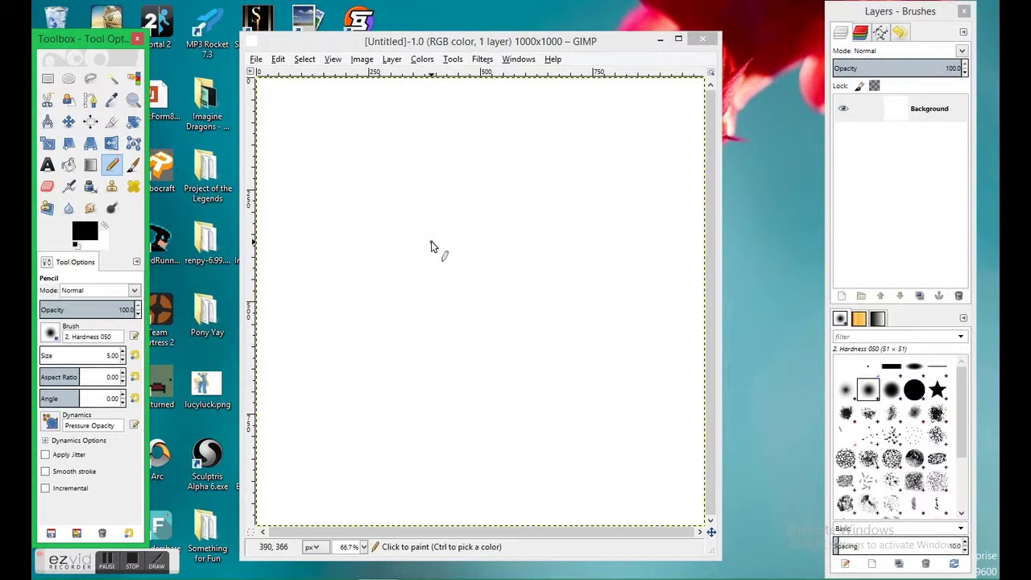
left_click_drag(437, 232, 441, 227)
key("ctrl+z")
left_click(116, 354)
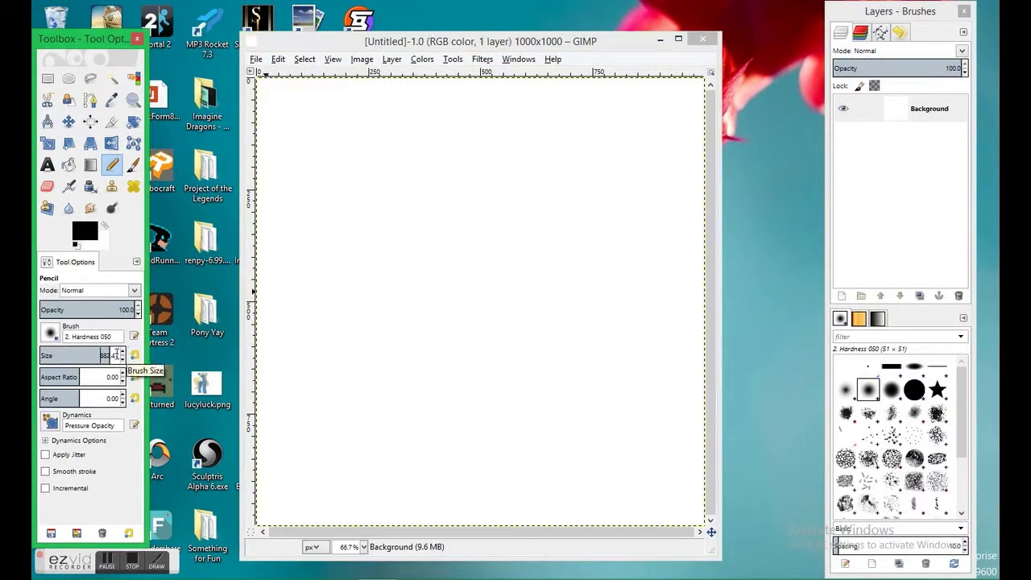
type("1")
key("Return")
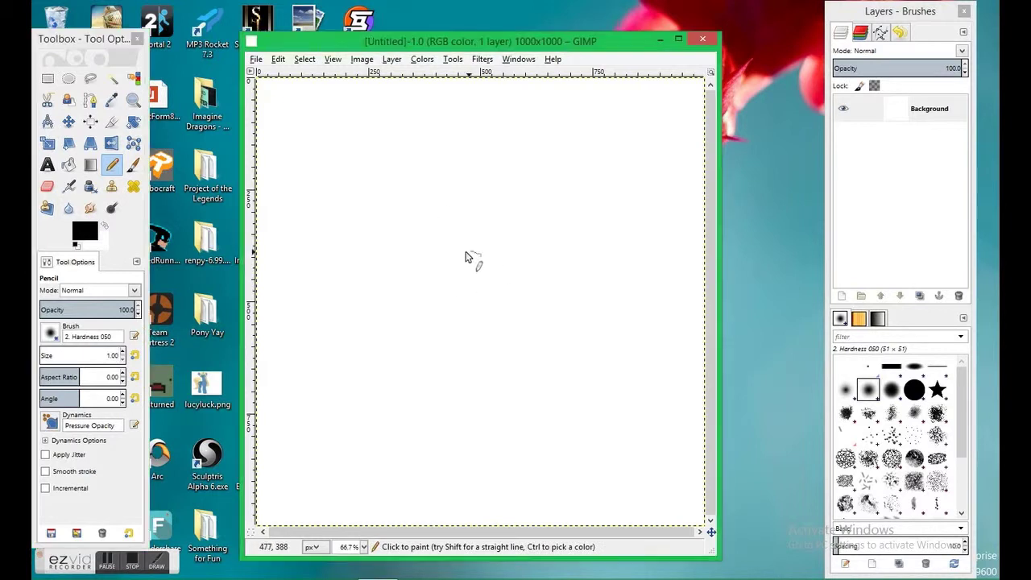
Step: Pencil-sketch the pony's head, mane and neck, plus long framing lines above and below
left_click_drag(465, 256, 436, 276)
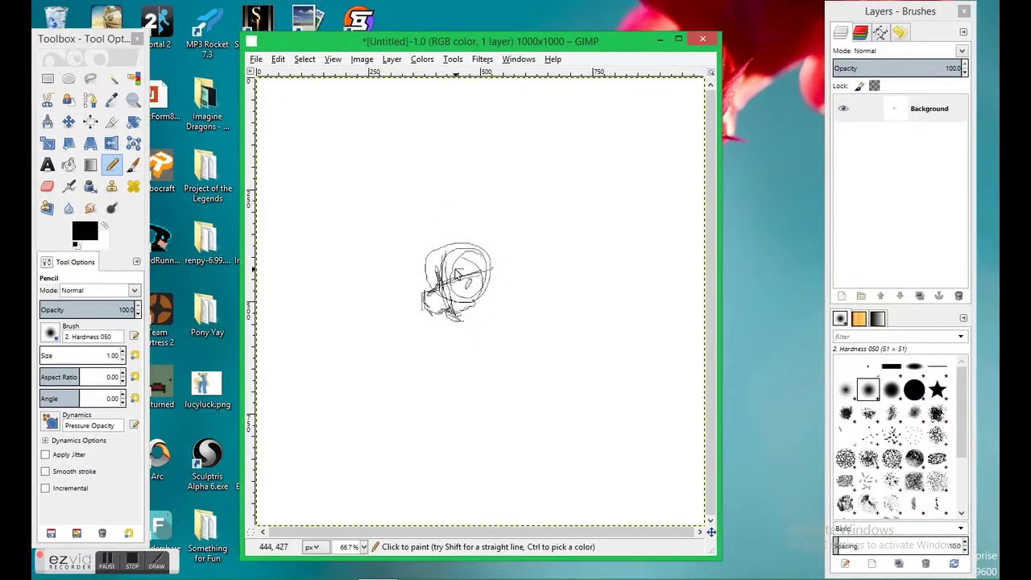
left_click_drag(480, 308, 512, 354)
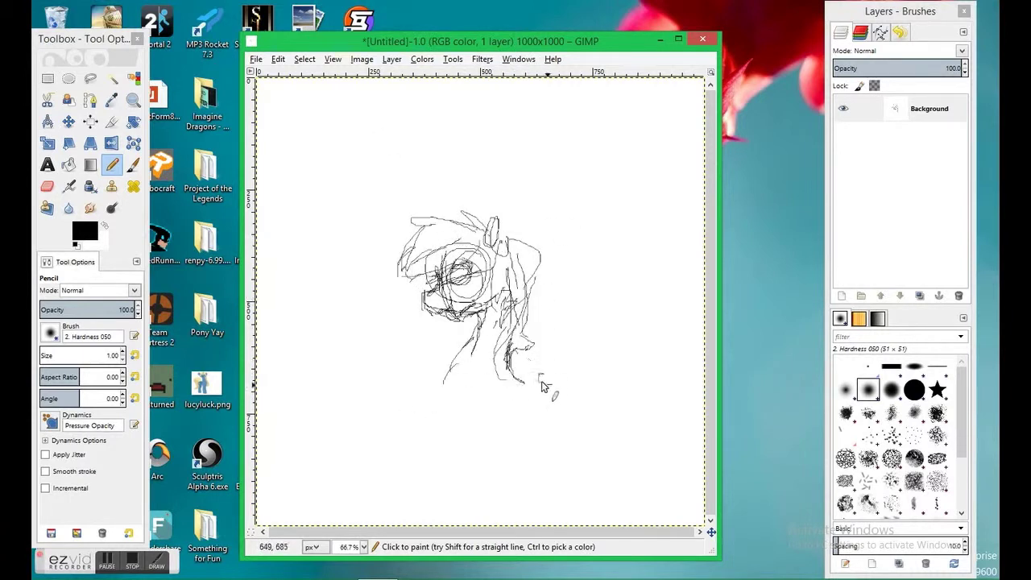
left_click_drag(463, 167, 593, 164)
left_click_drag(343, 435, 602, 442)
Step: Add a new transparent layer above the sketch
key("f")
key("shift+ctrl+n")
key("Return")
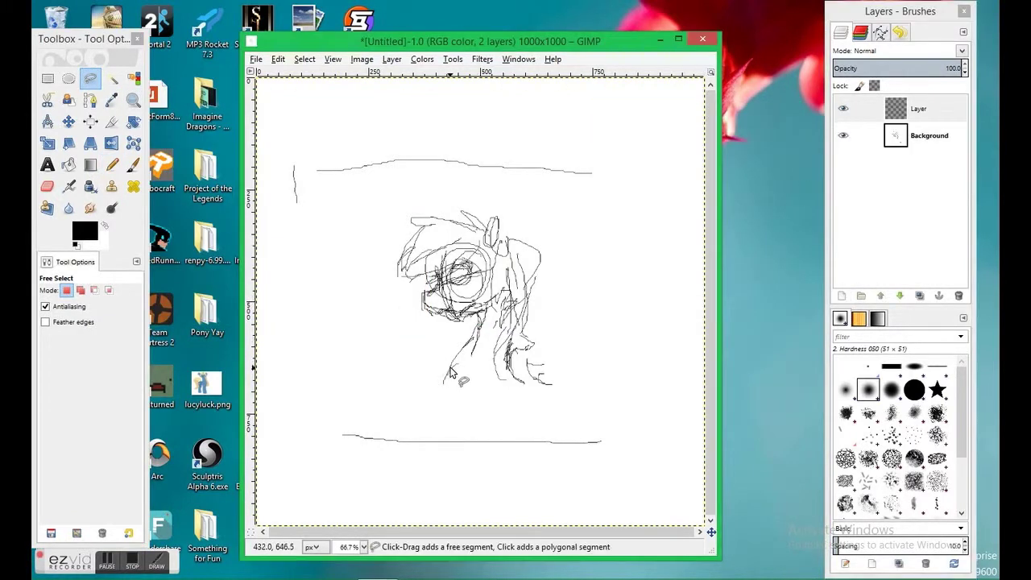
Step: Free-select the pony's neck and set light grey foreground and background colours
left_click(444, 378)
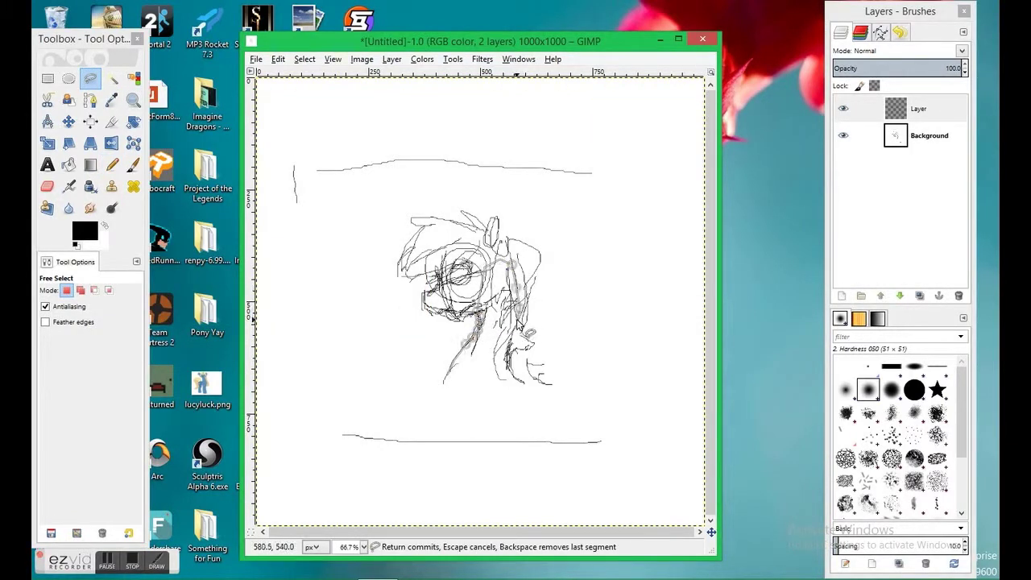
left_click(572, 272)
double_click(518, 379)
left_click(85, 231)
left_click(135, 254)
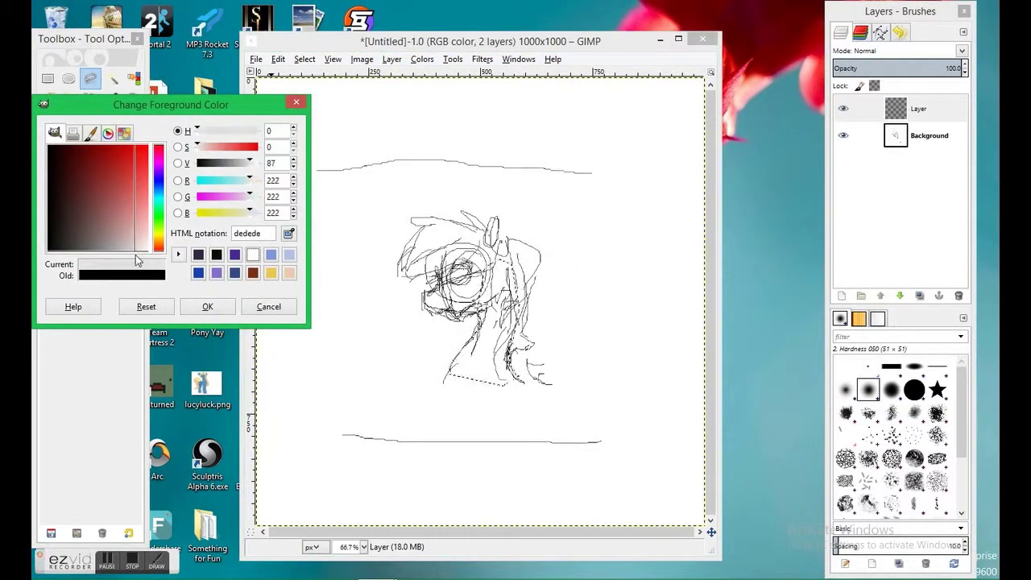
left_click_drag(137, 258, 126, 258)
key("Return")
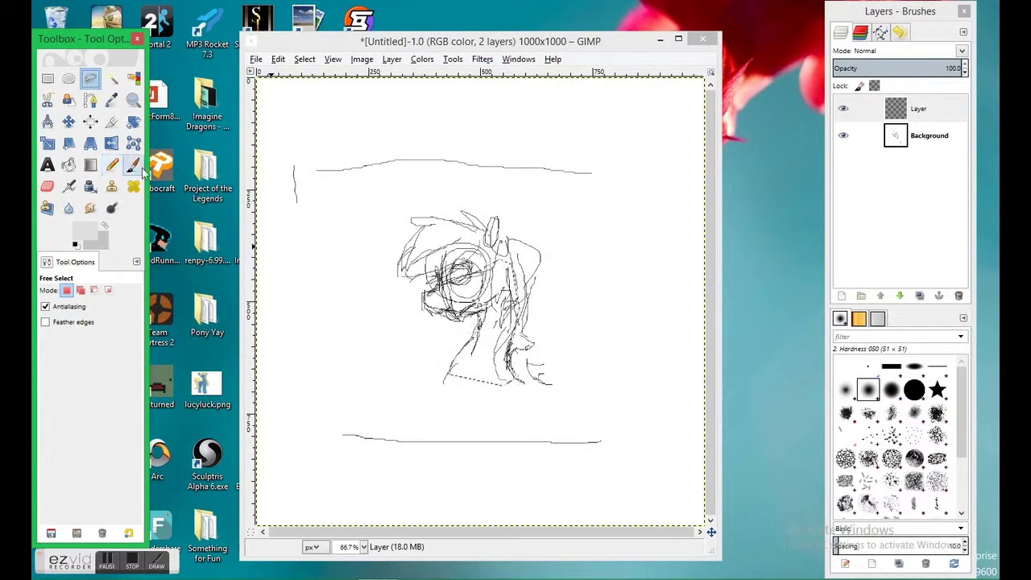
Step: Fill the neck selection with a light grey gradient, redoing it until it fits, and begin a new layer
left_click(91, 164)
left_click_drag(318, 368, 499, 298)
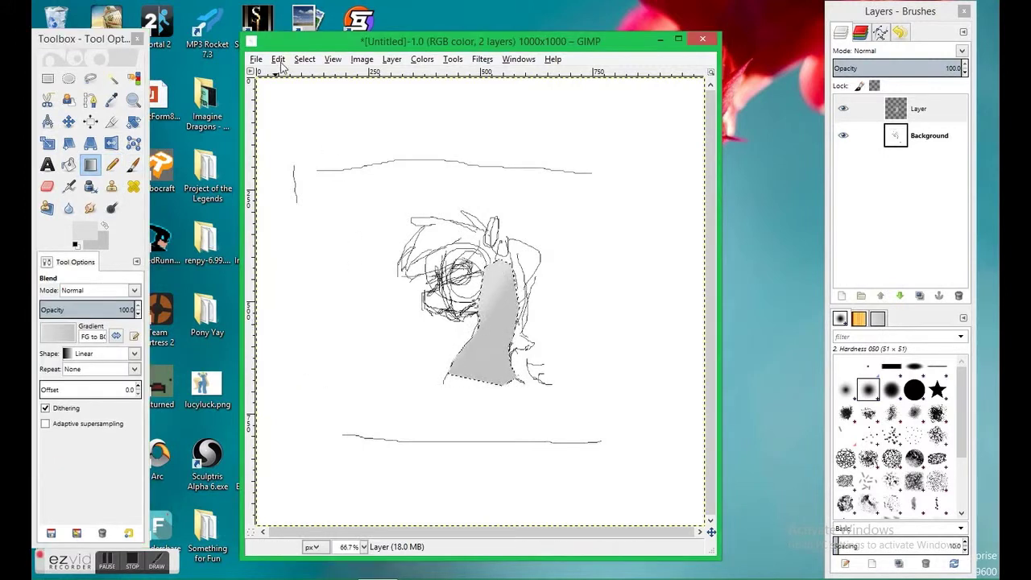
key("ctrl+z")
left_click(84, 231)
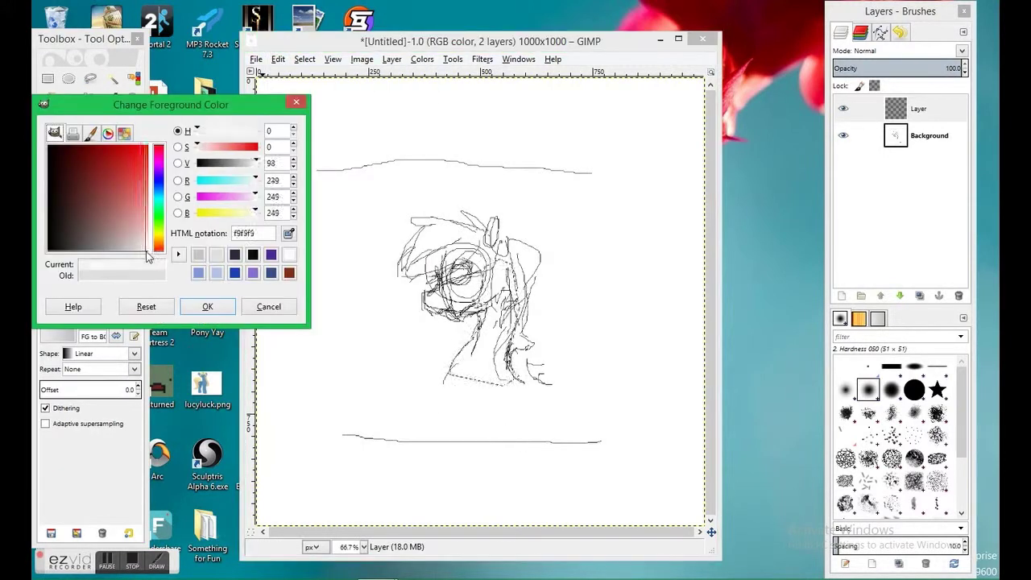
left_click(207, 306)
left_click_drag(503, 335, 485, 319)
left_click(278, 59)
key("Escape")
key("ctrl+z")
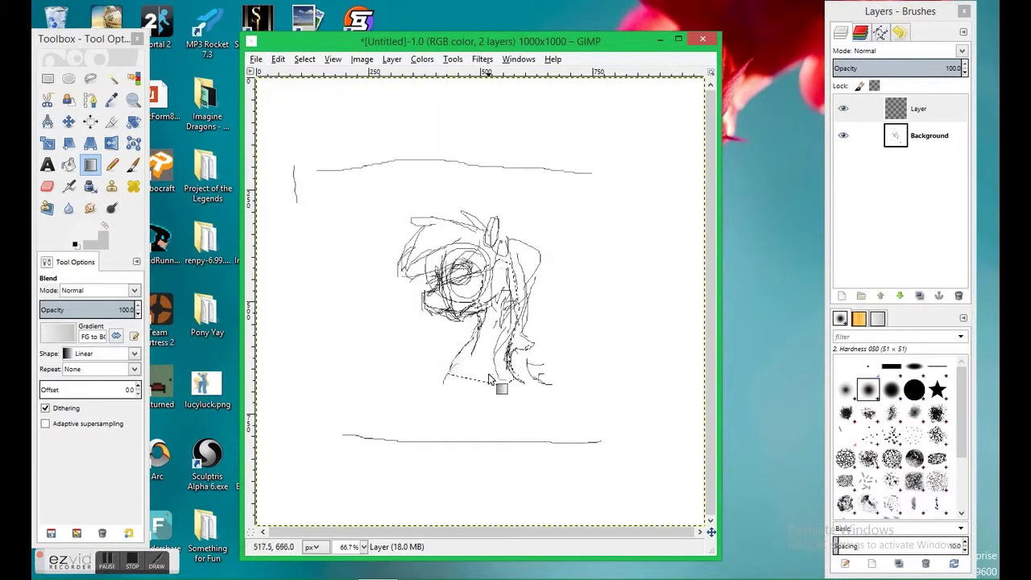
left_click_drag(430, 417, 268, 75)
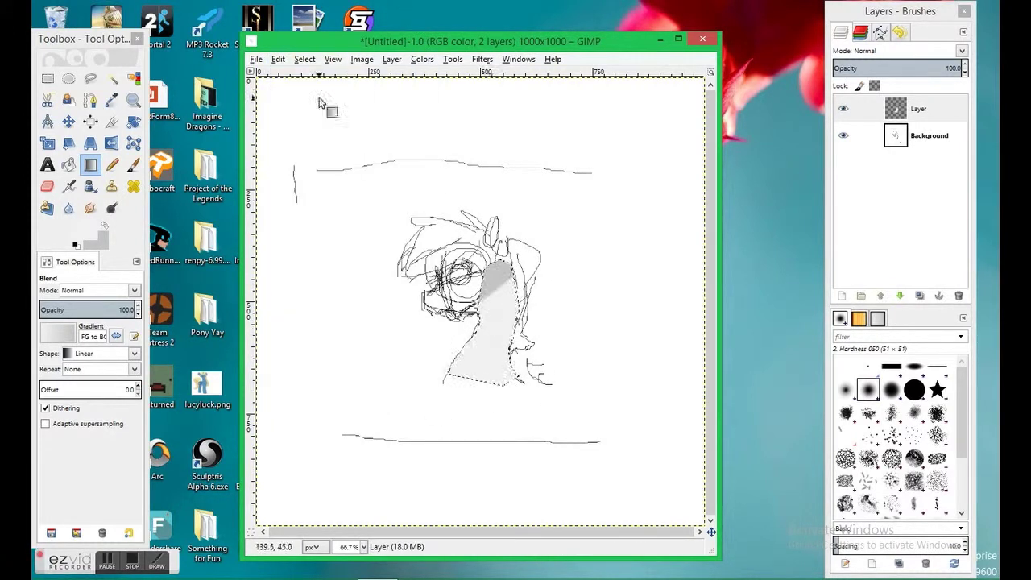
key("shift+ctrl+n")
Step: Create Layer #1 and outline the pony's head with a freehand selection
key("Return")
left_click(844, 163)
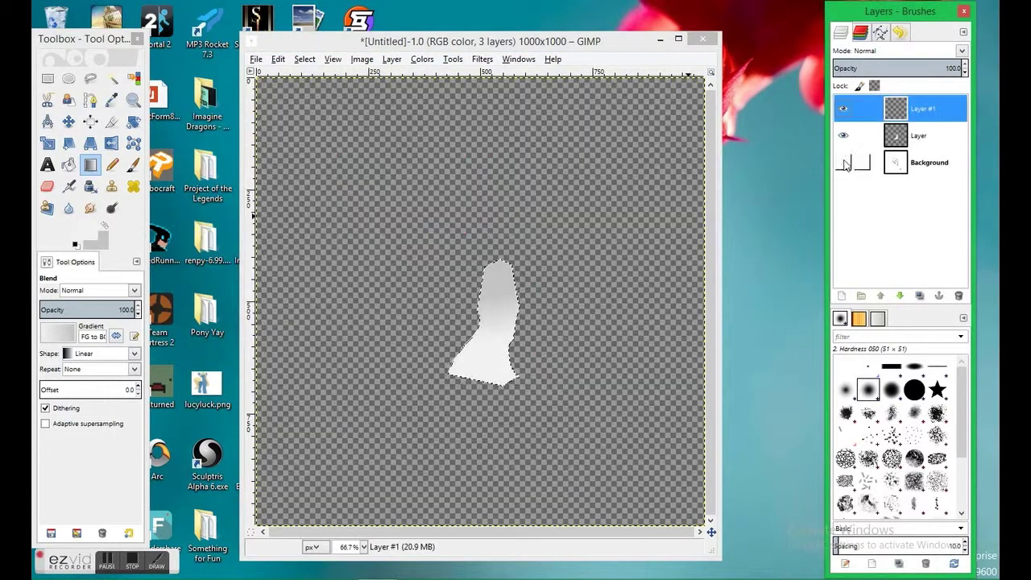
left_click(843, 163)
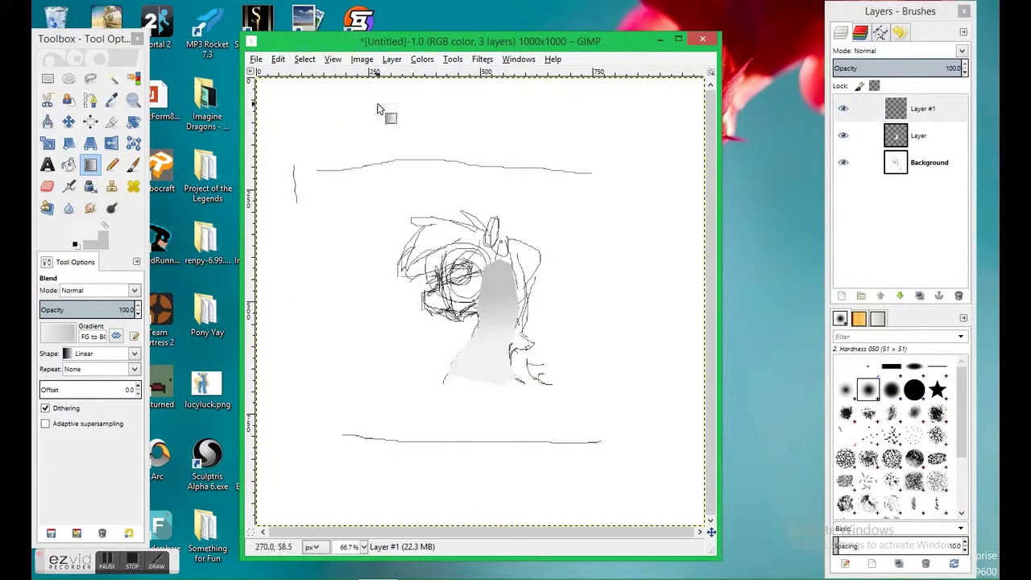
left_click(90, 78)
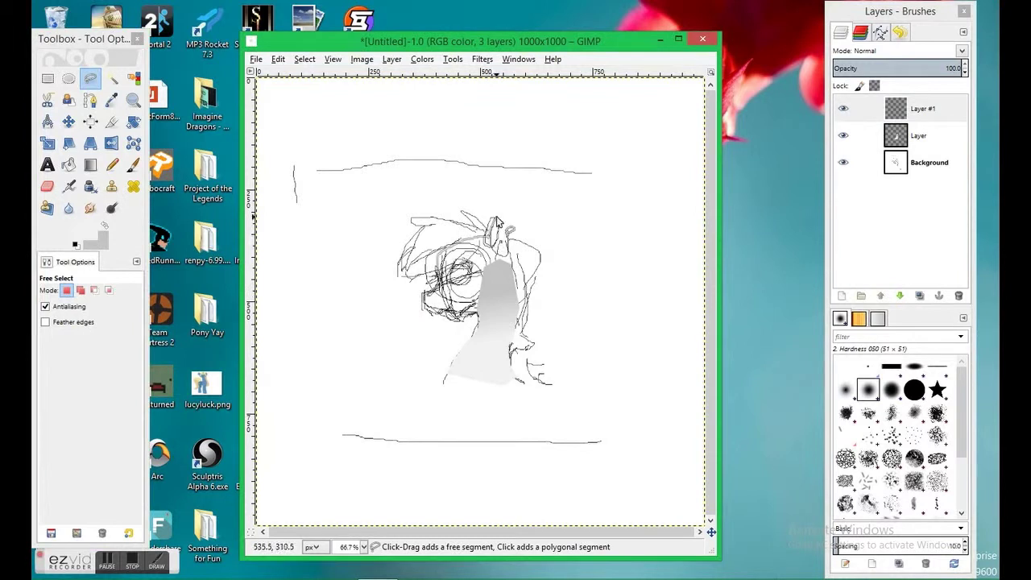
left_click(424, 299)
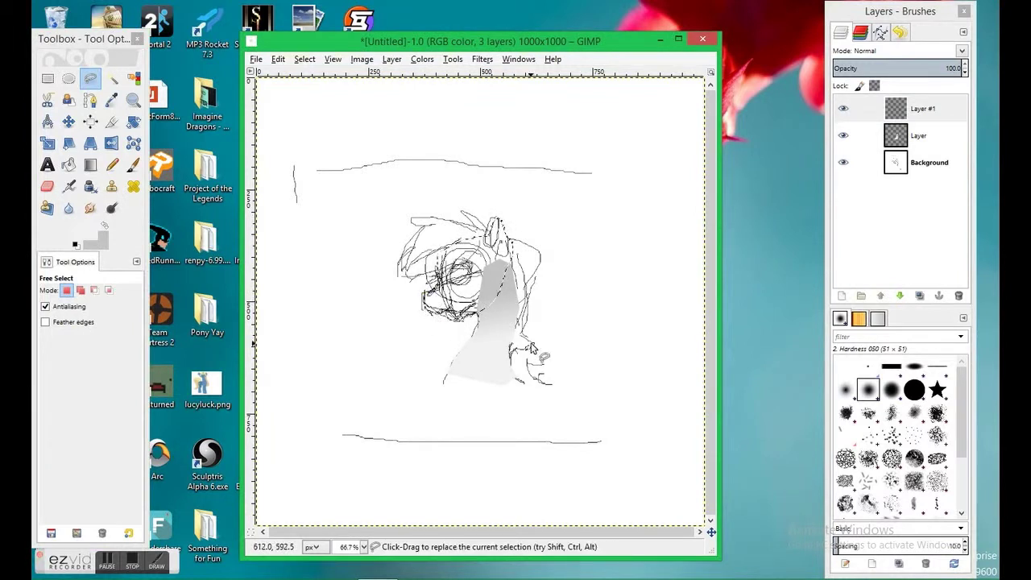
Step: Fill the head with a grey gradient and clear the selection
left_click(90, 164)
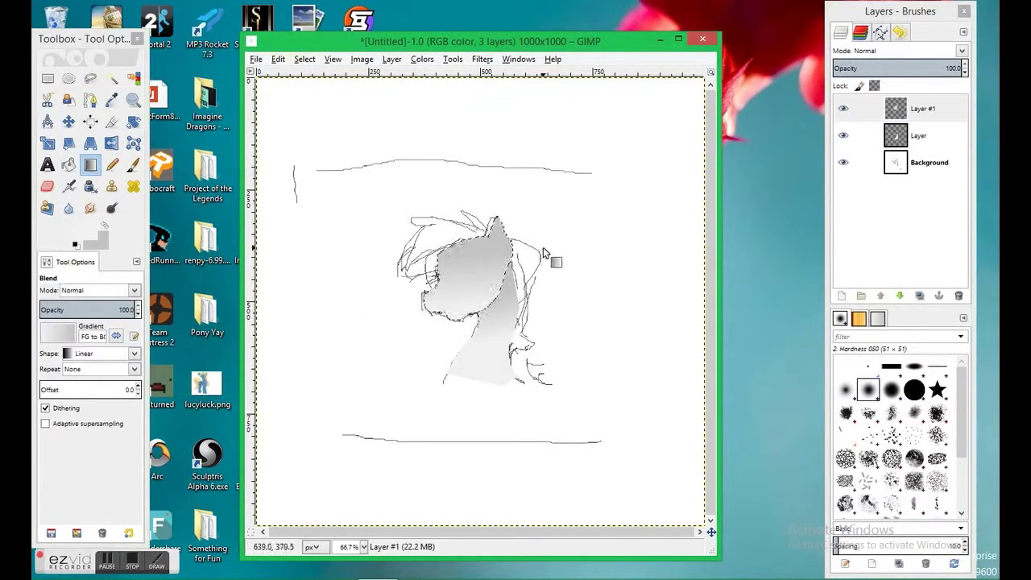
left_click(278, 59)
left_click(298, 64)
left_click(304, 58)
left_click(322, 86)
Step: Choose the Paintbrush and add a fourth empty layer, Layer #2
left_click(133, 164)
left_click(842, 296)
key("Return")
left_click(843, 189)
left_click(844, 190)
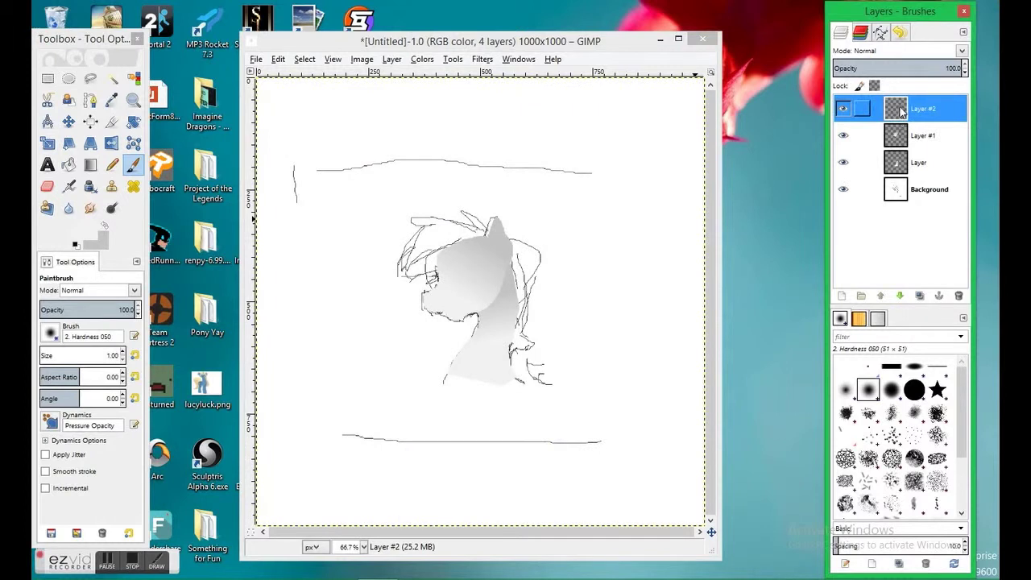
Step: Hide the head and neck layers and freehand-select the pony's forelock
key("f")
left_click(843, 135)
left_click(843, 161)
left_click(461, 212)
mouse_move(464, 216)
left_mouse_down()
mouse_move(411, 221)
mouse_move(398, 267)
left_mouse_up()
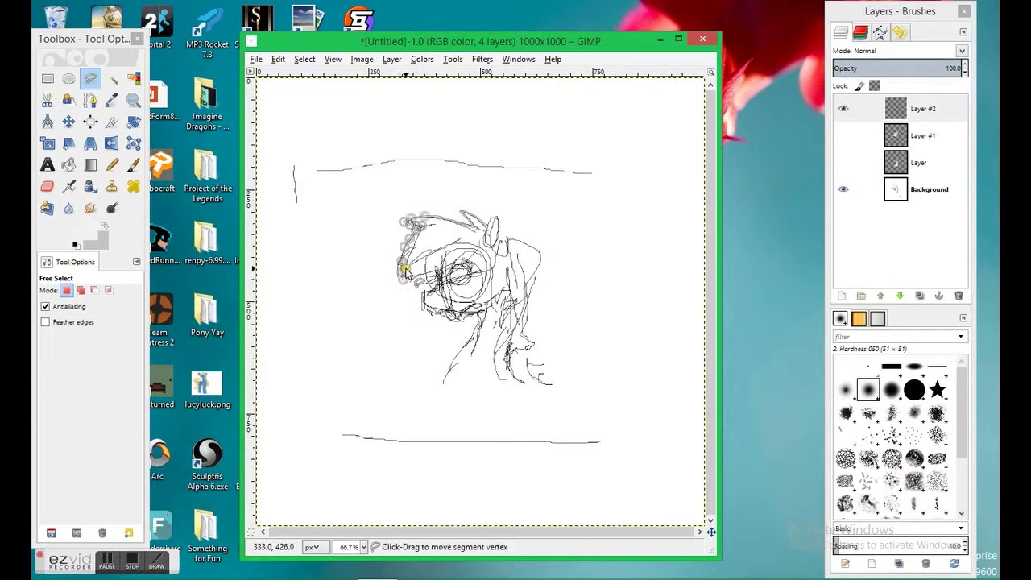
left_click(410, 290)
left_click_drag(413, 281, 411, 294)
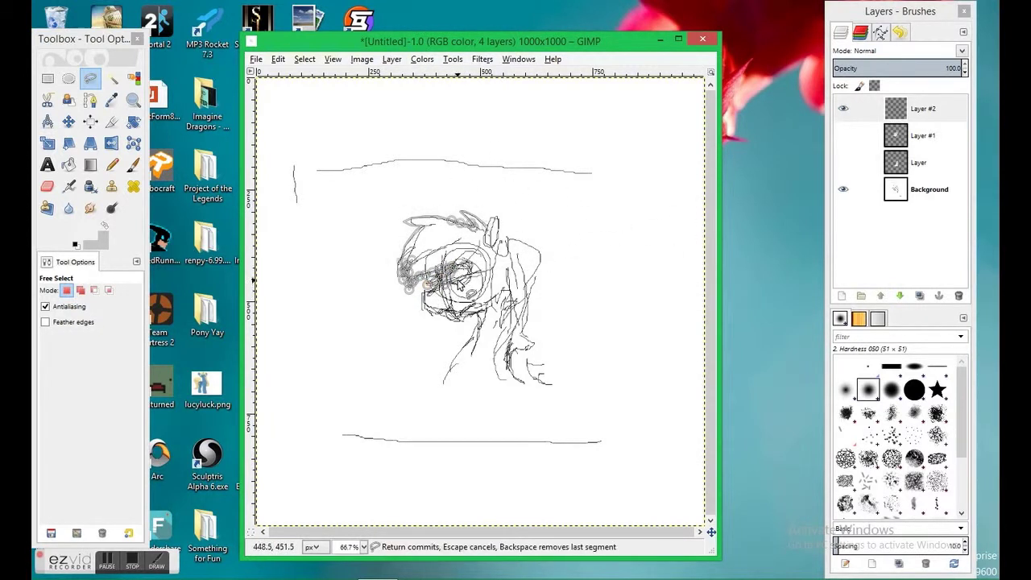
left_click(487, 228)
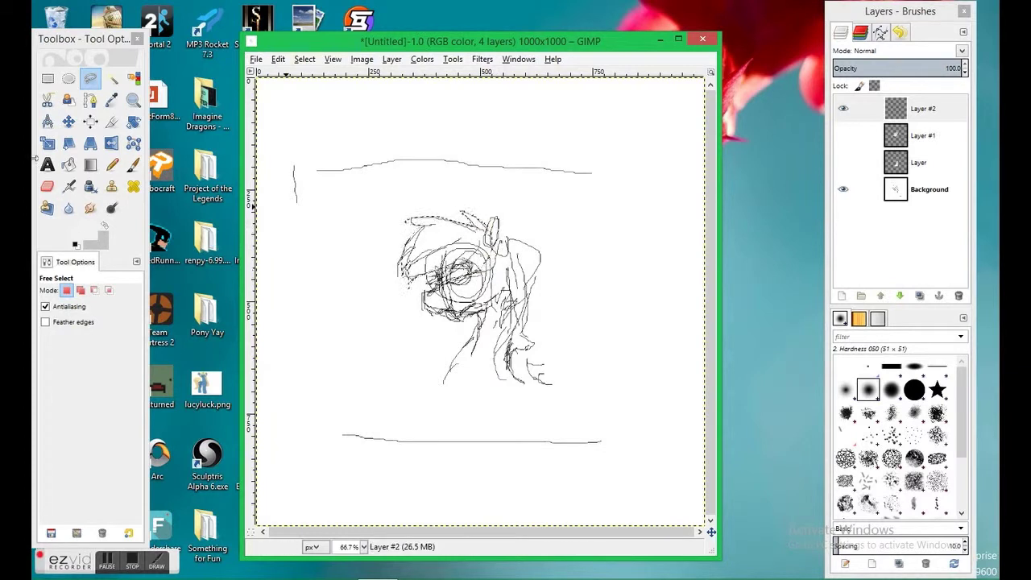
Step: Set a blue-purple foreground and grey-blue background colour for the hair
left_click(93, 239)
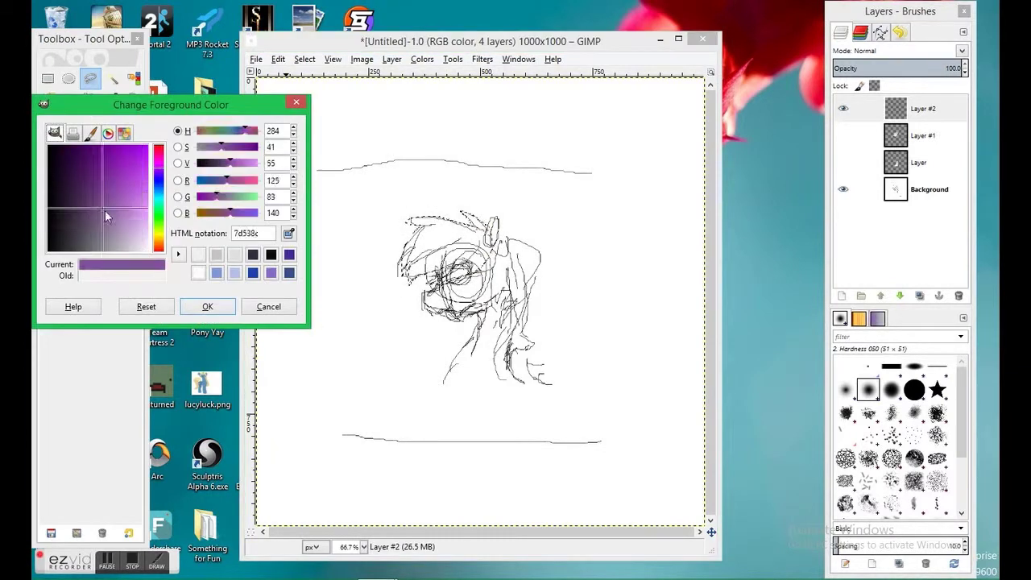
left_click_drag(105, 211, 153, 260)
left_click(205, 306)
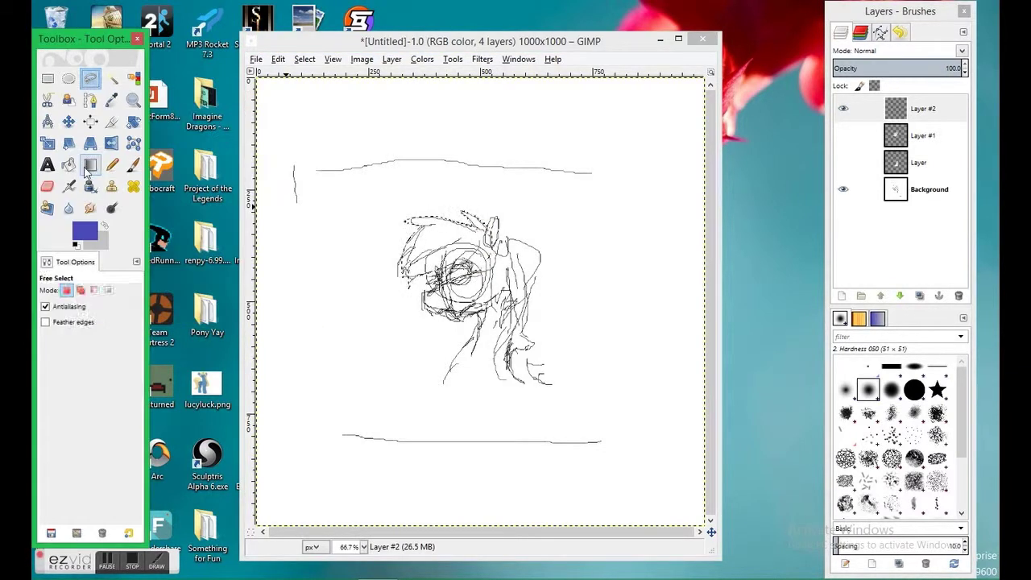
left_click(90, 165)
left_click(97, 239)
Step: Fill the forelock selection with a blue-purple gradient
left_click(105, 223)
left_click(206, 305)
left_click_drag(487, 242, 340, 103)
key("ctrl+z")
left_click_drag(402, 274, 491, 226)
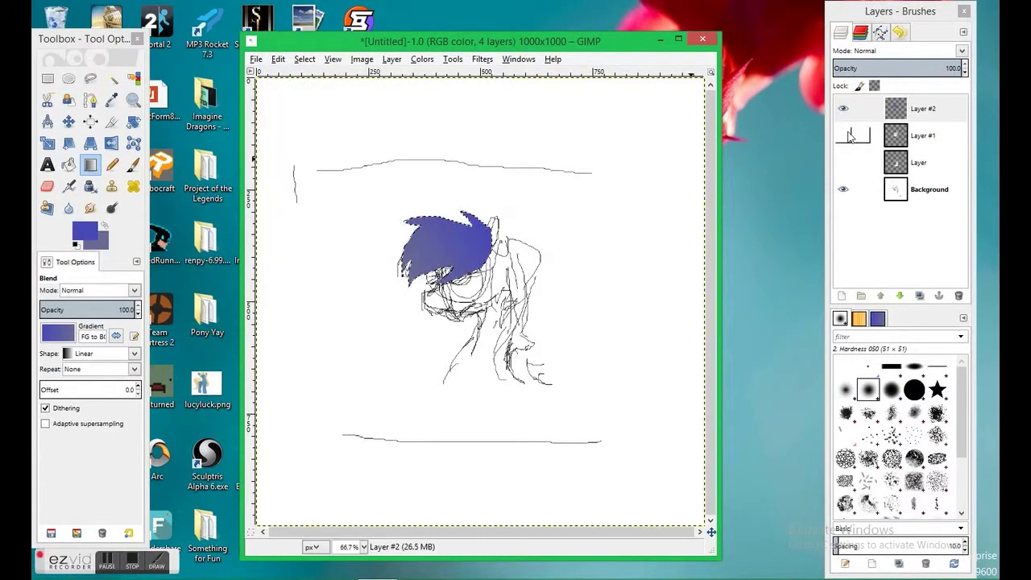
Step: Show the head and neck layers again and clear the forelock selection
left_click(842, 135)
left_click(842, 162)
left_click(264, 95)
key("ctrl+shift+a")
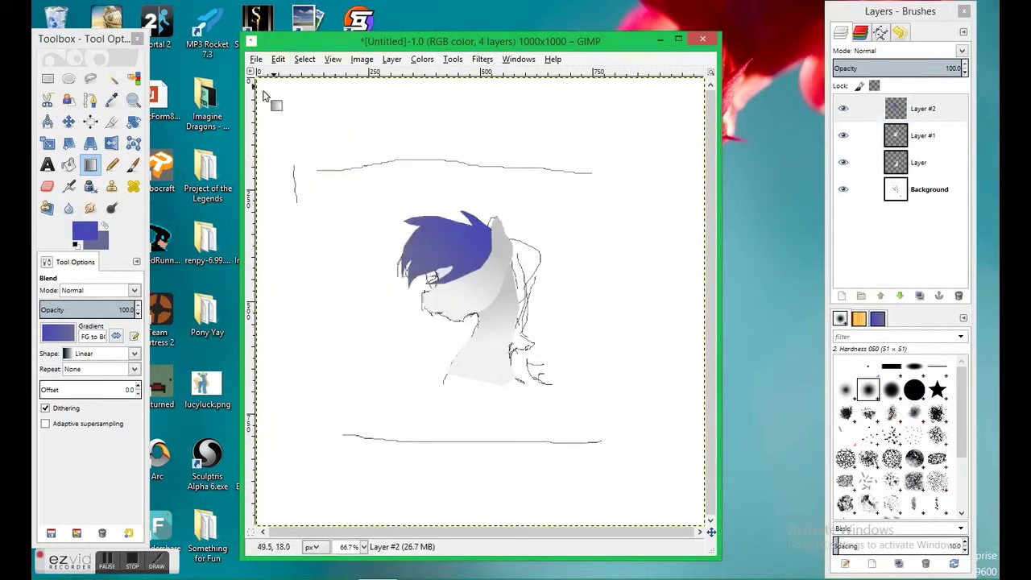
left_click_drag(581, 87, 484, 128)
left_click(278, 59)
left_click(299, 76)
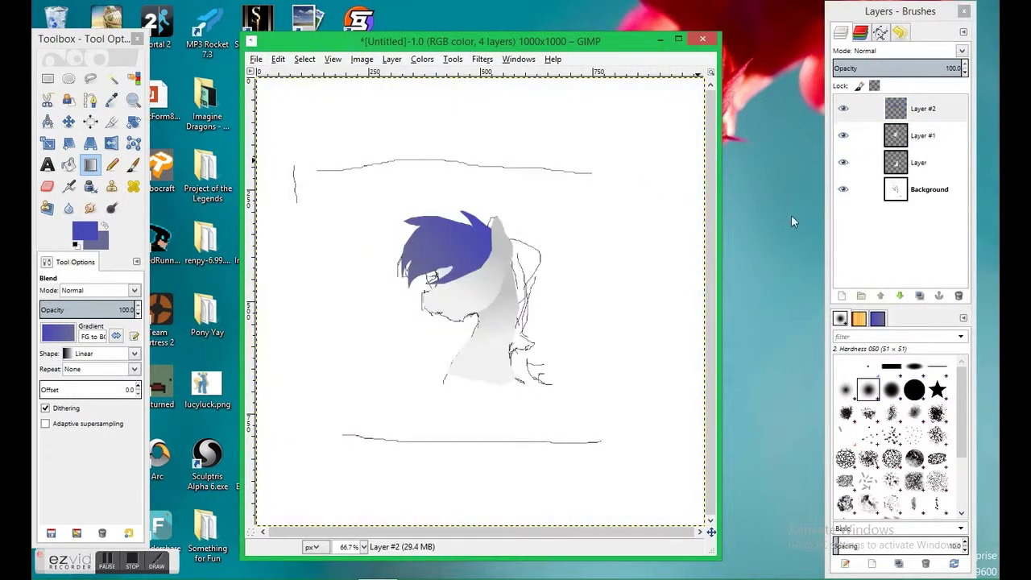
left_click(843, 190)
left_click(843, 189)
Step: Freehand-select the hair strand running from the ear down the back of the neck
left_click(90, 78)
left_click(502, 281)
left_click(505, 304)
left_click(503, 318)
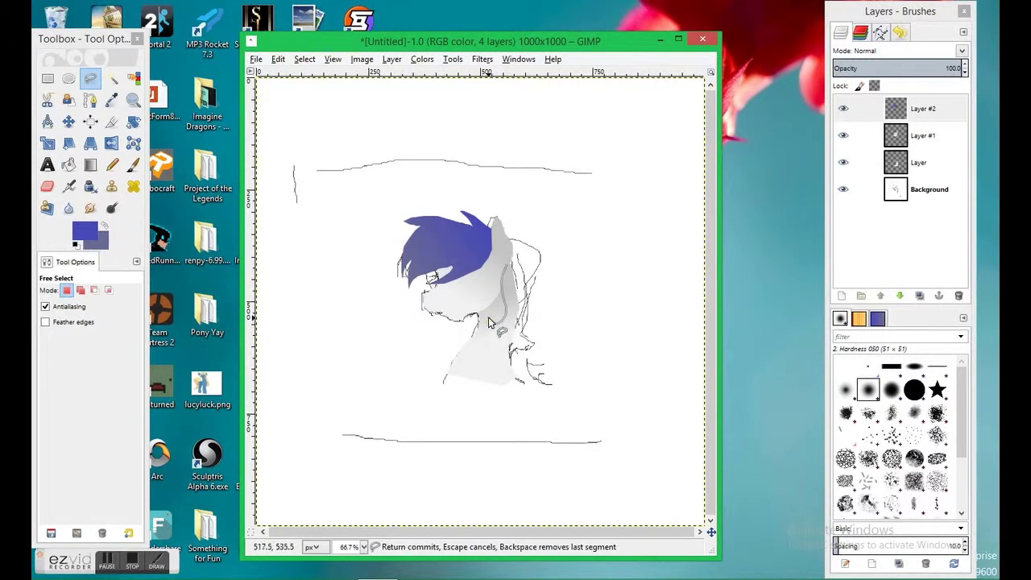
left_click(492, 342)
left_click(489, 355)
left_click(492, 366)
left_click(499, 374)
left_click(509, 379)
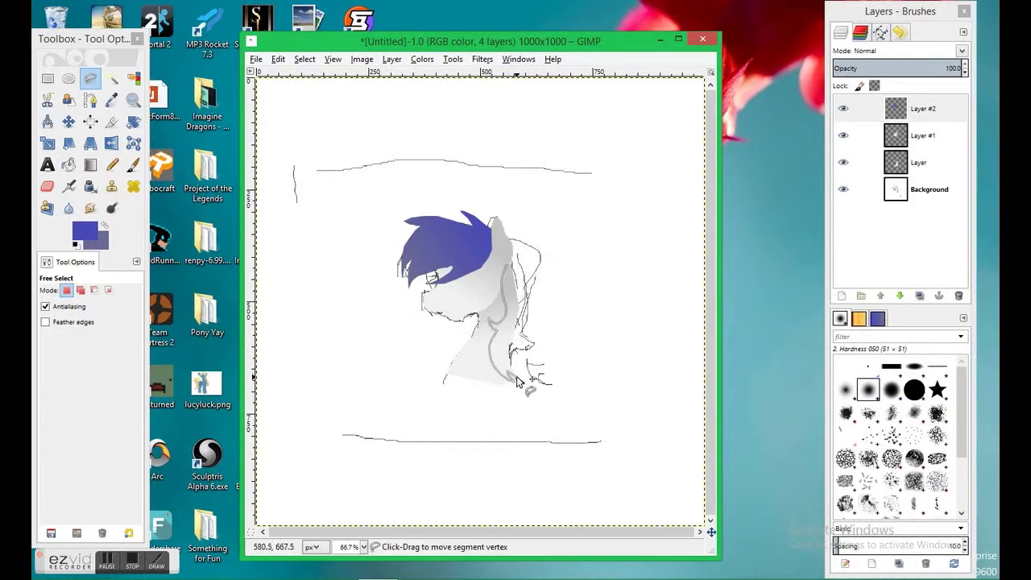
left_click(521, 379)
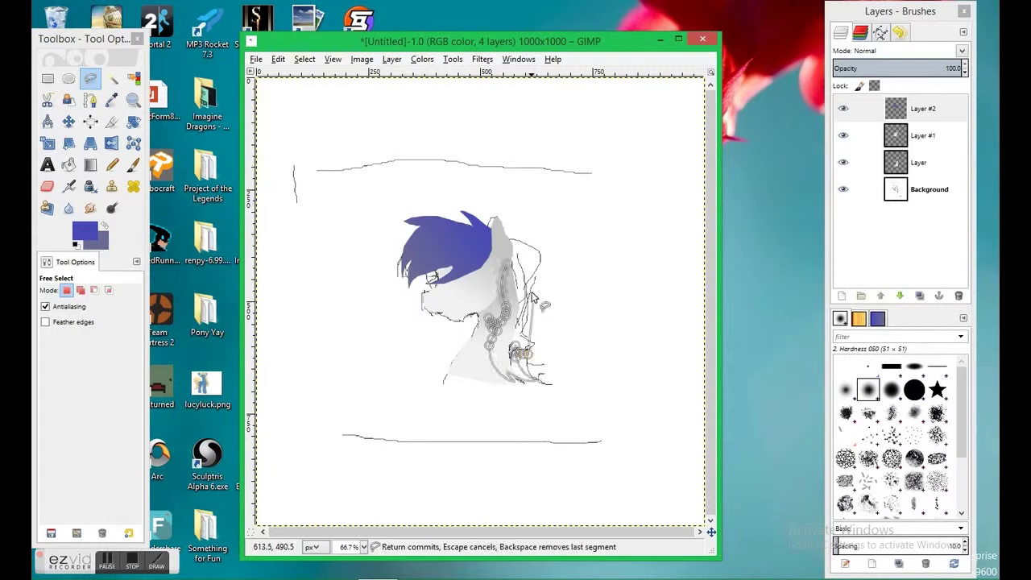
key("Return")
Step: Fill the neck hair strand with a blue gradient and deselect
left_click(90, 164)
left_click_drag(555, 344, 525, 306)
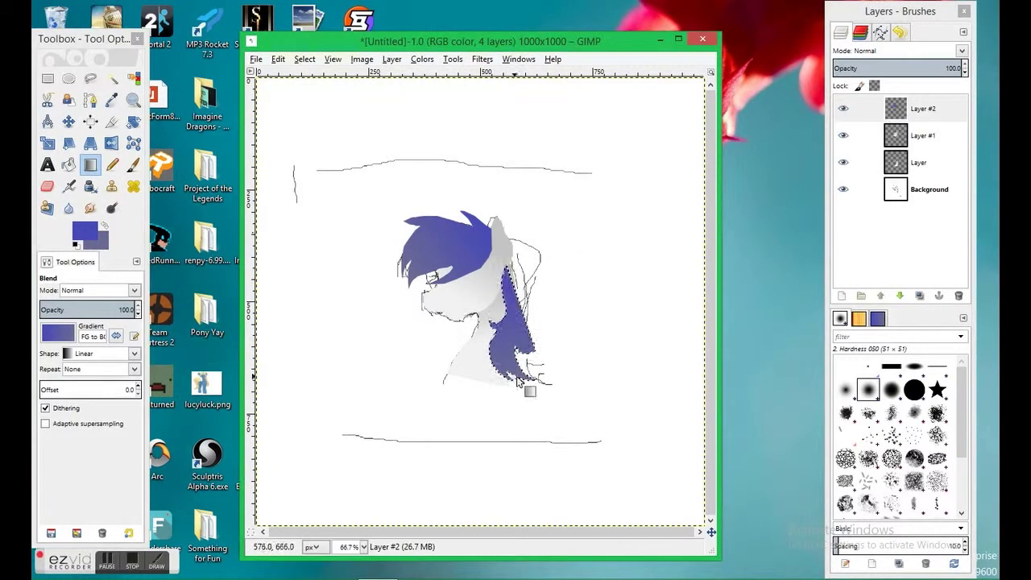
left_click(304, 58)
left_click(322, 94)
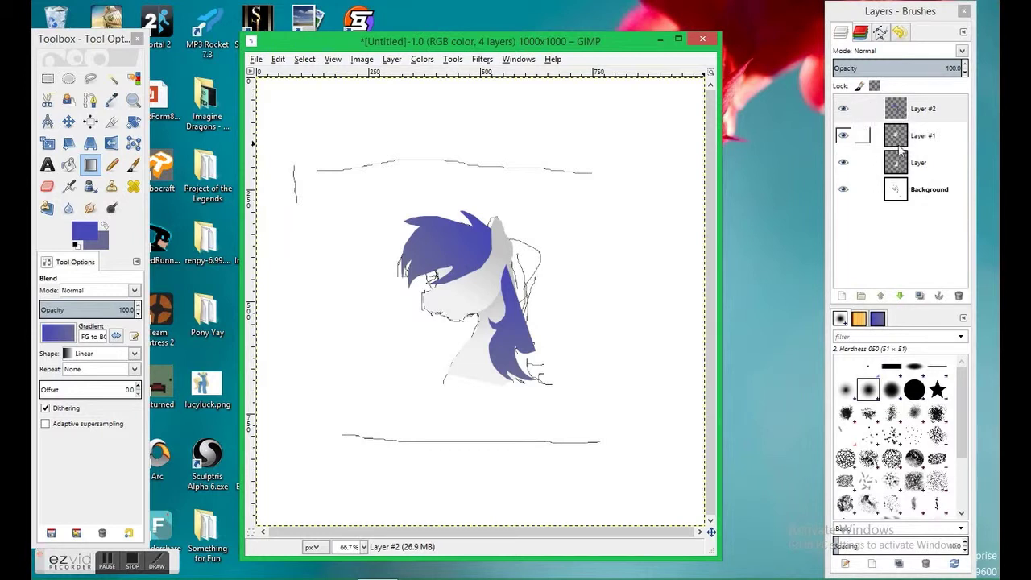
Step: Add Layer #3 and freehand-select the upper mane strand behind the ear
key("shift+ctrl+n")
key("Return")
key("f")
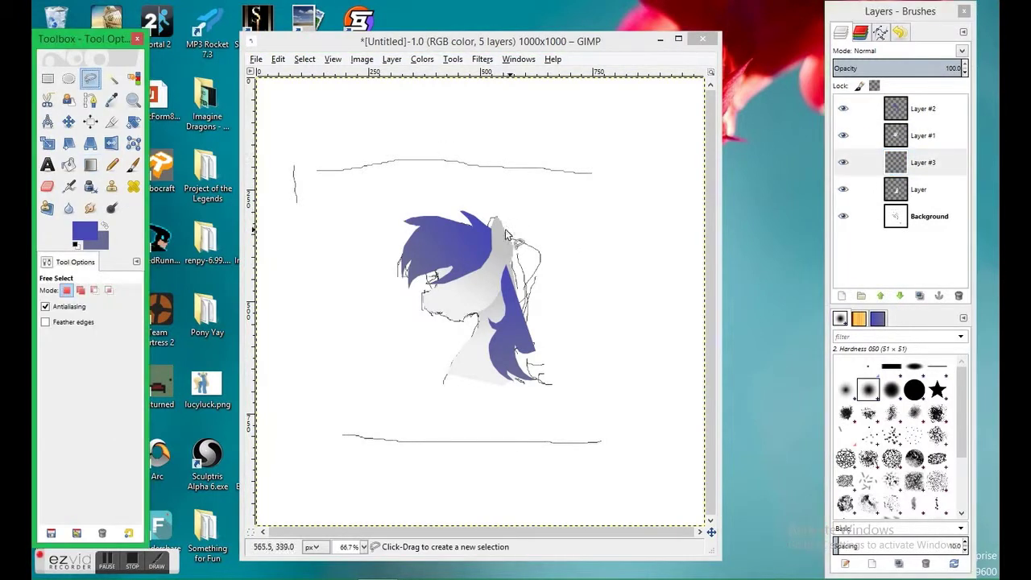
left_click(505, 234)
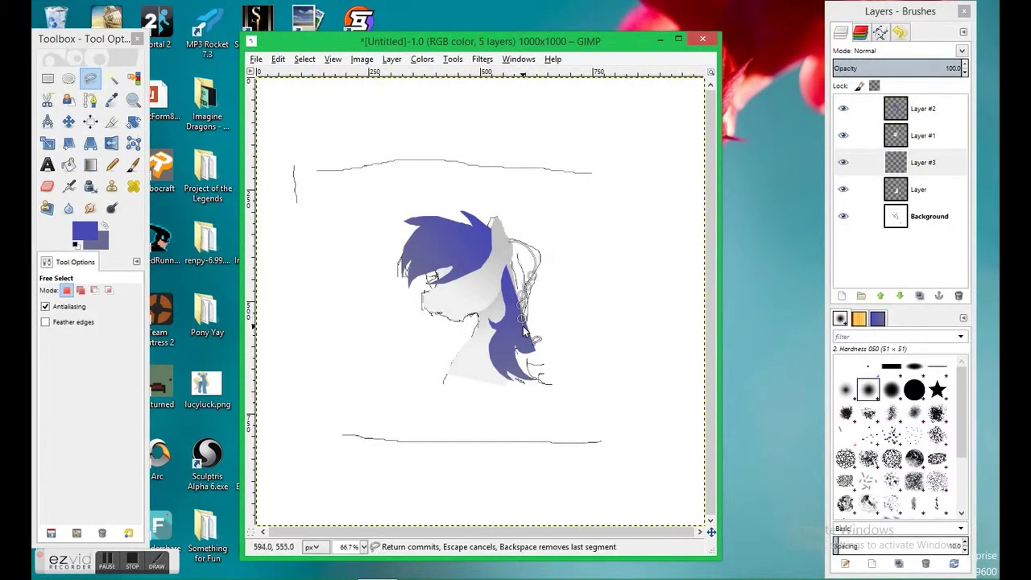
left_click_drag(523, 330, 521, 352)
key("Return")
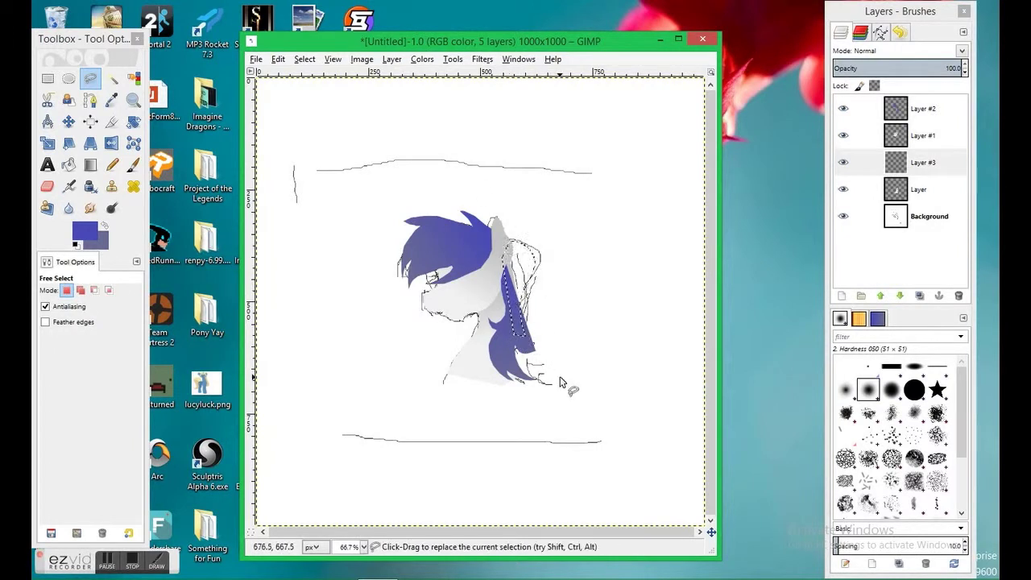
Step: Set a darker purple foreground and try gradient fills on the mane strand
left_click(84, 231)
left_click(107, 173)
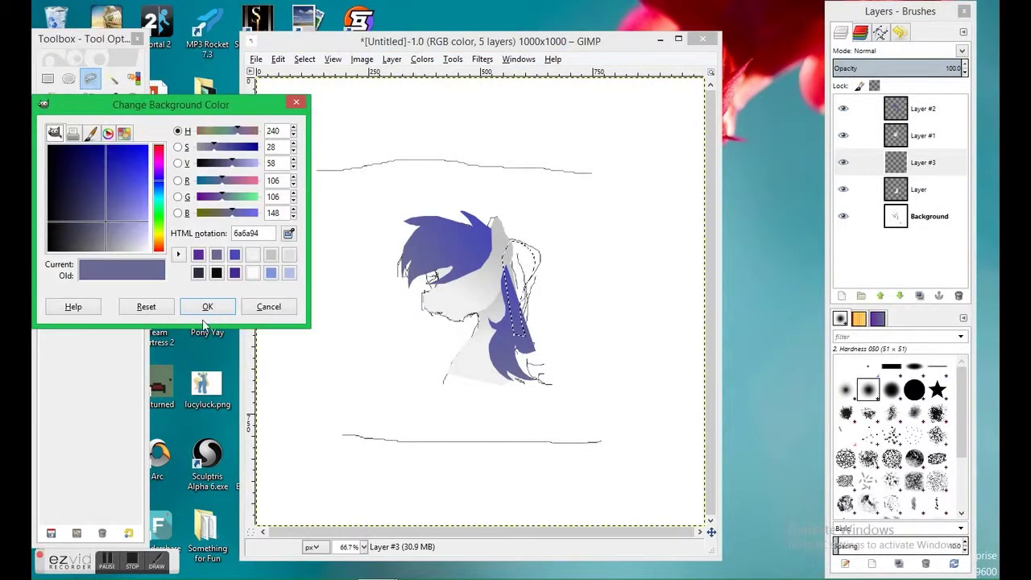
left_click(207, 306)
left_click_drag(520, 241, 524, 339)
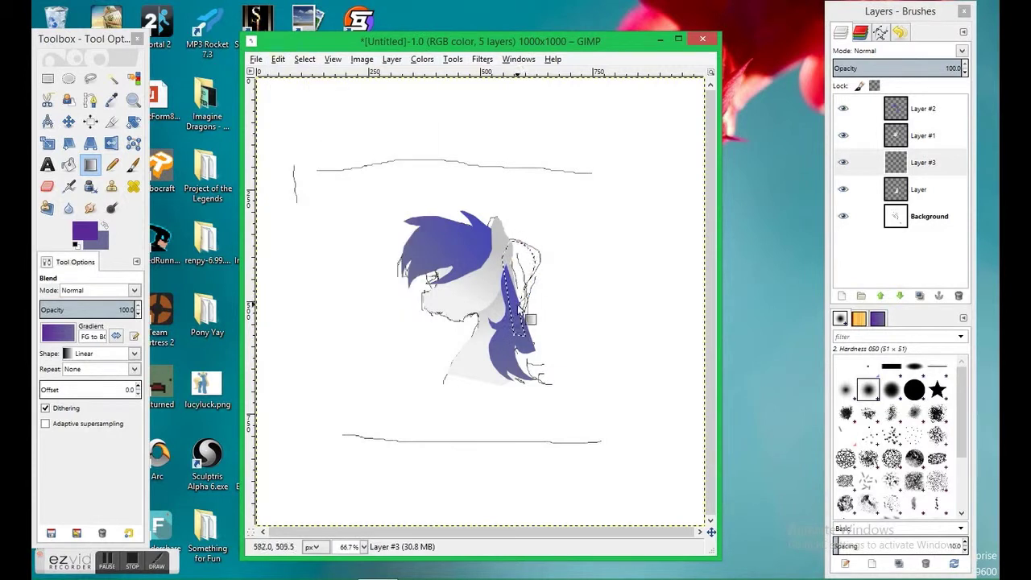
key("ctrl+z")
left_click(103, 247)
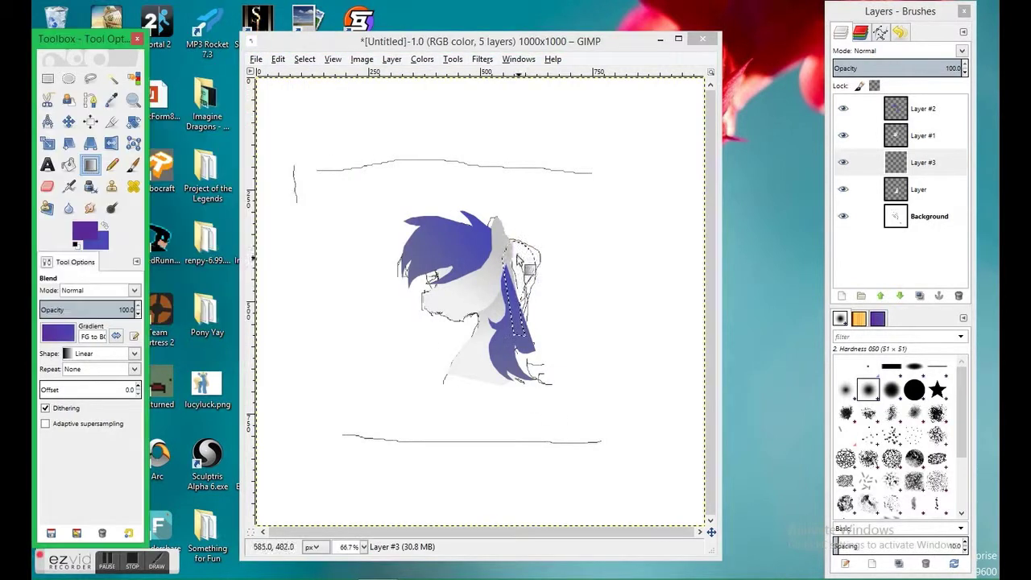
left_click(322, 126)
left_click_drag(524, 242, 495, 310)
left_click(278, 59)
left_click(298, 76)
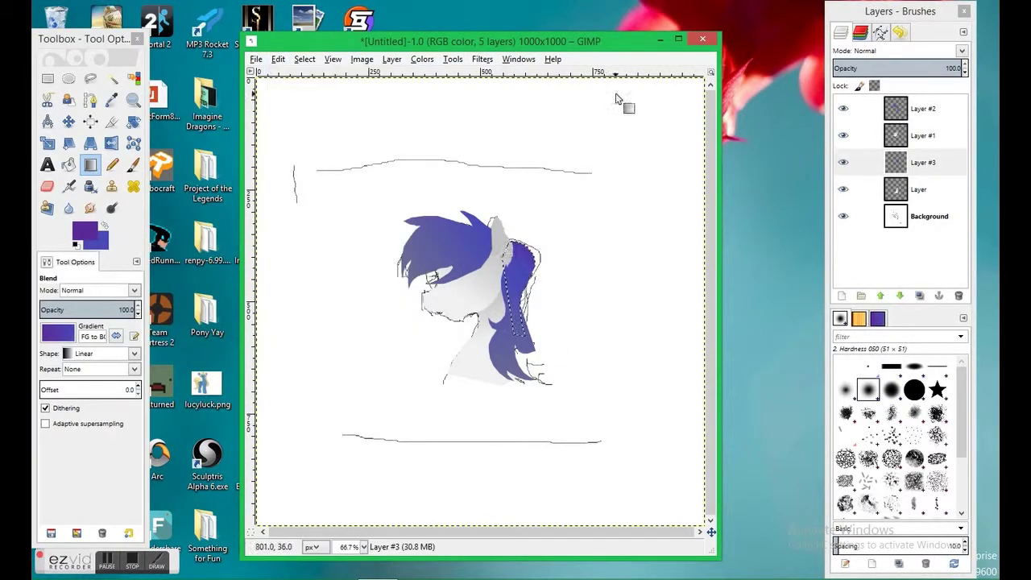
Step: Erase a small stray patch from the hair strand on Layer #2
left_click(91, 78)
left_click(923, 108)
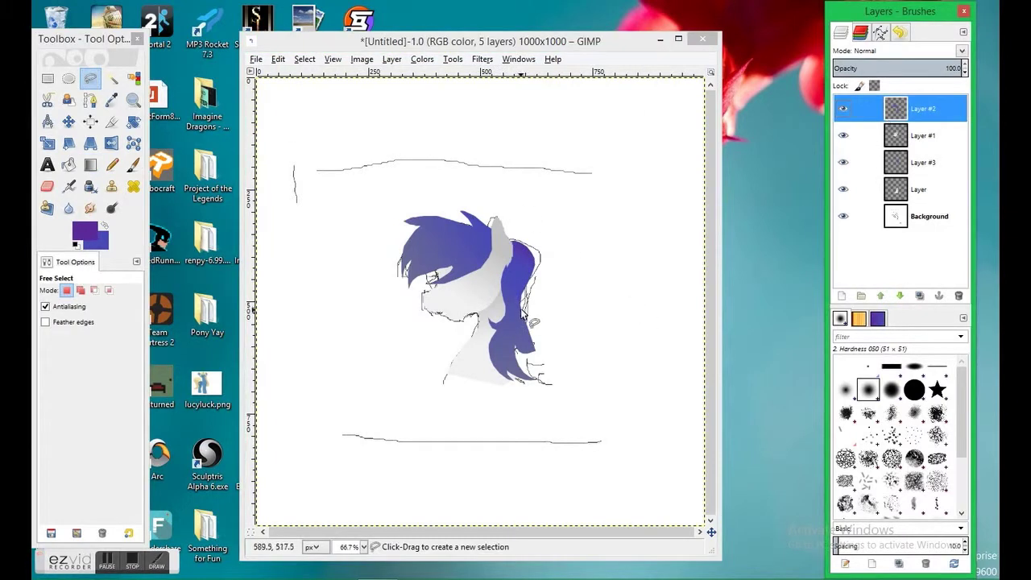
left_click_drag(519, 307, 523, 336)
key("Return")
left_click(47, 186)
left_click(540, 357)
left_click(896, 162)
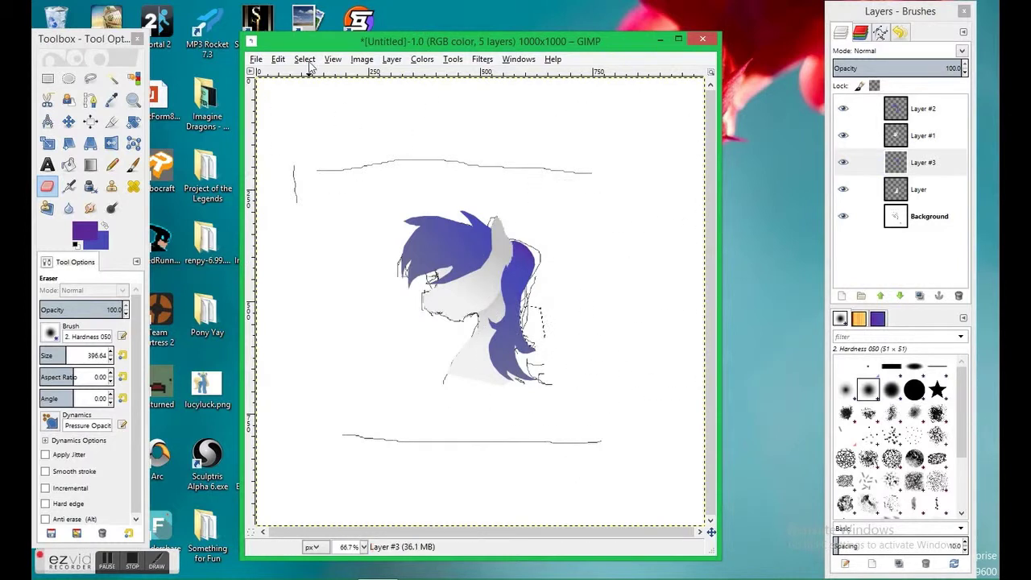
Step: Check Layer #3's visibility, make Layer #1 active and zoom in on the face
left_click(91, 78)
left_click(842, 162, "shift")
left_click(842, 162, "shift")
left_click(923, 135)
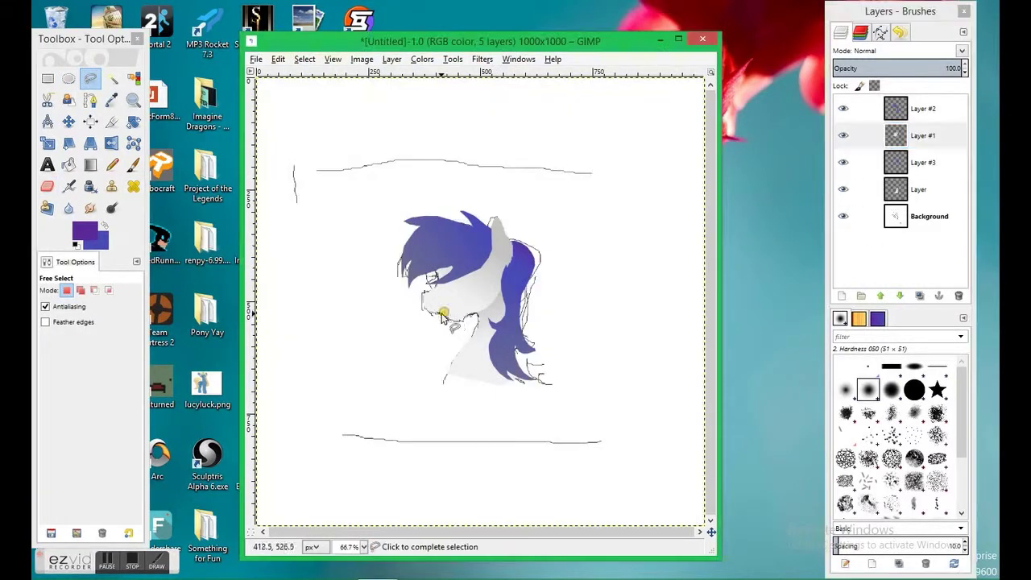
left_click(133, 100)
left_click_drag(410, 273, 417, 279)
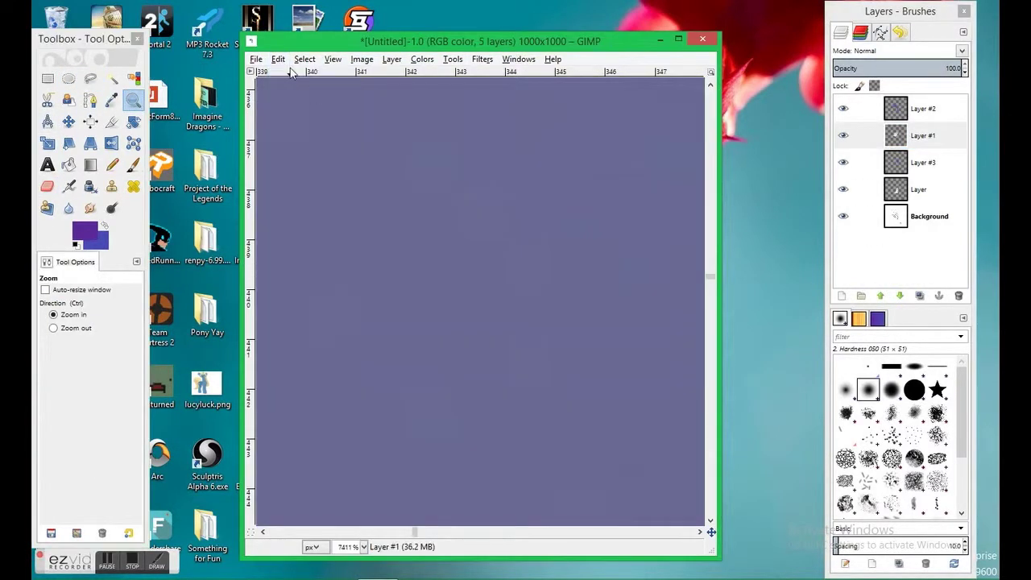
Step: Zoom the head to 200% and hide the sketch Background layer
left_click(361, 254)
left_click(361, 254)
left_click(384, 242)
left_click(464, 293, "ctrl")
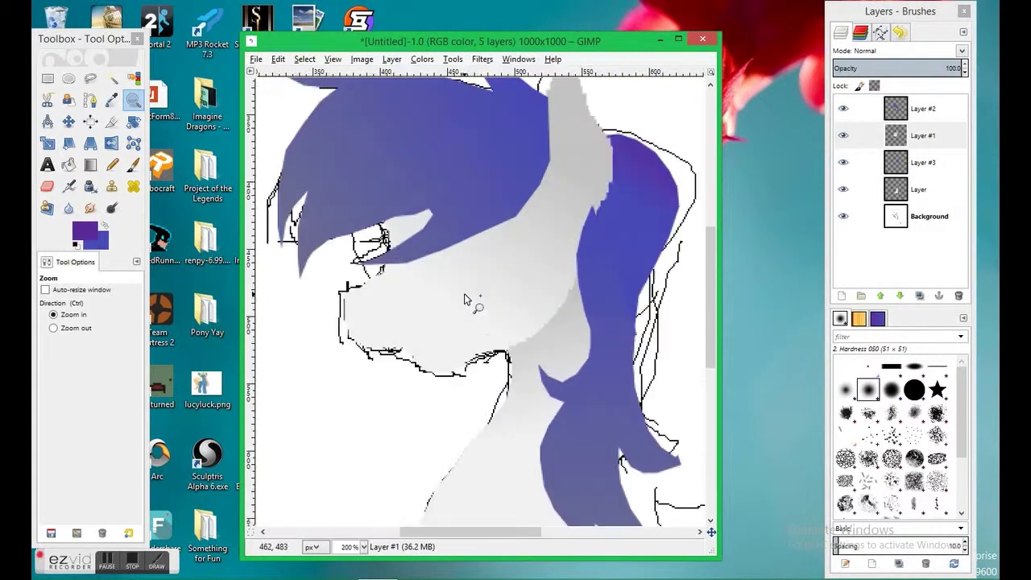
left_click(843, 215)
Step: Set the Eraser size to 5
left_click(46, 186)
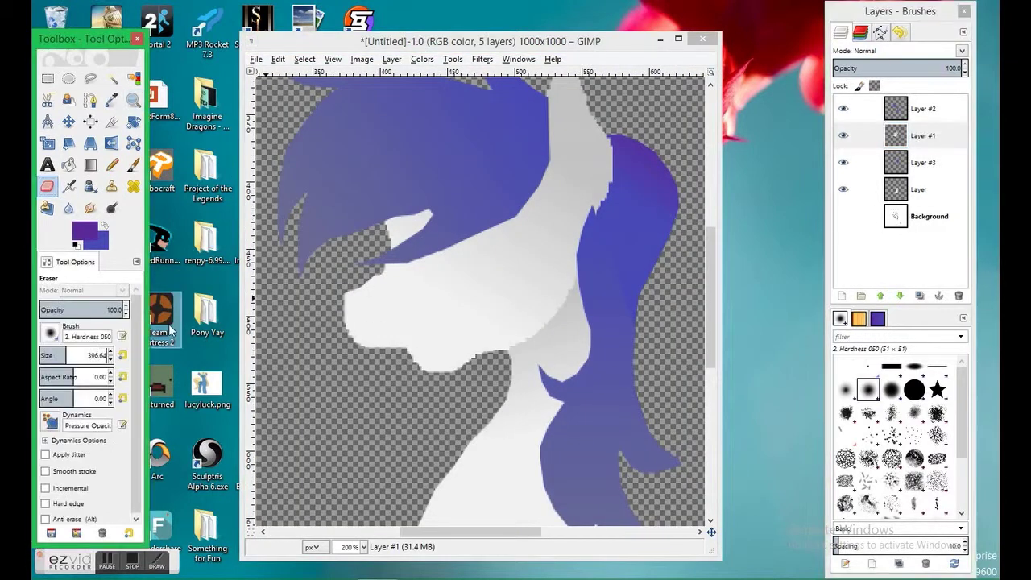
left_click(356, 346)
double_click(101, 355)
type("5")
left_click(346, 332)
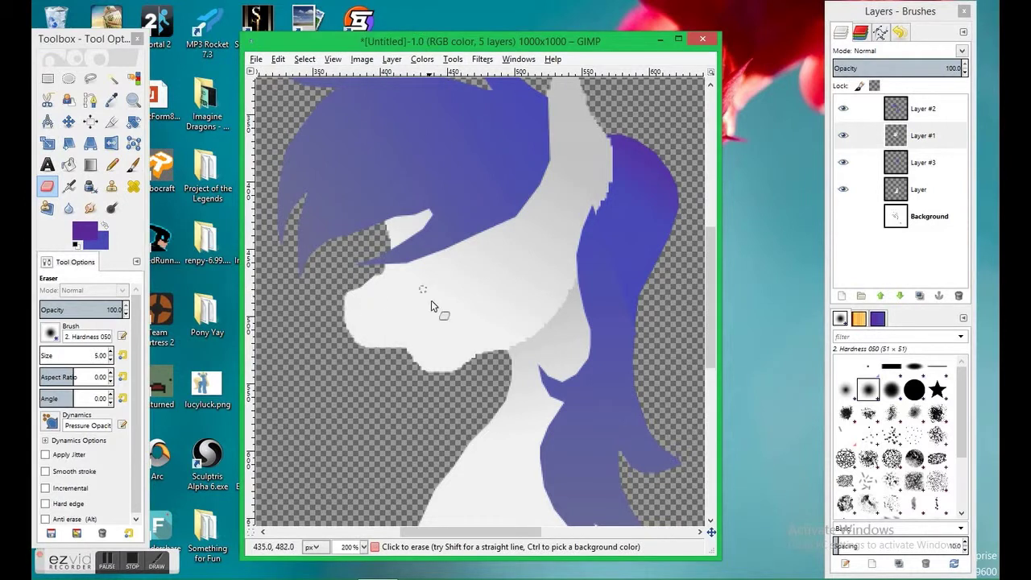
Step: Free-select the mouth on the muzzle and bucket-fill it light grey c3c3c3
key("f")
left_click_drag(404, 348, 428, 343)
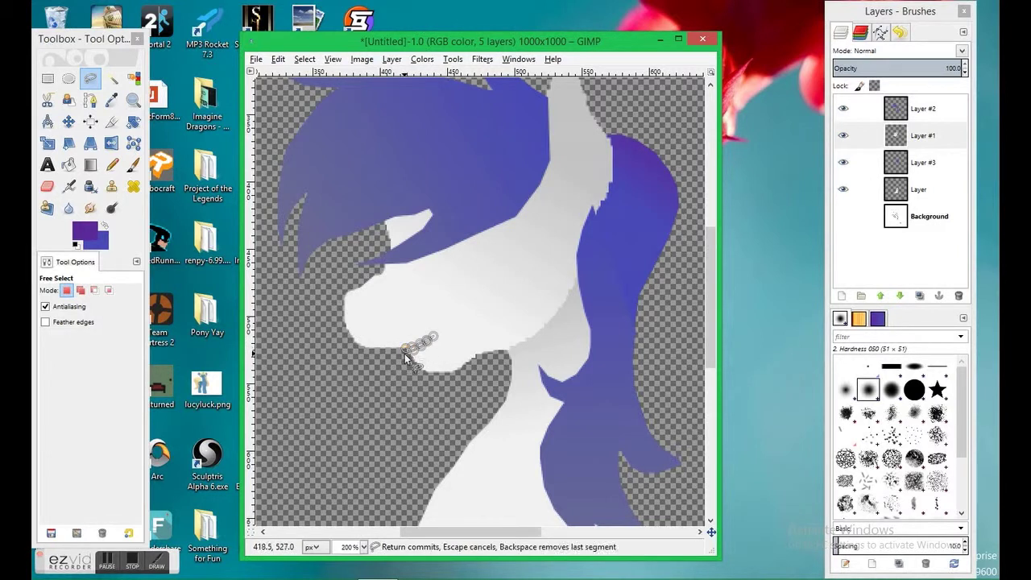
key("Return")
left_click(84, 232)
left_click(207, 303)
key("shift+b")
left_click(413, 347)
left_click(84, 232)
left_click(207, 303)
left_click(412, 346)
Step: Start a freehand outline of the curved closed eyelid under the forelock
key("shift+e")
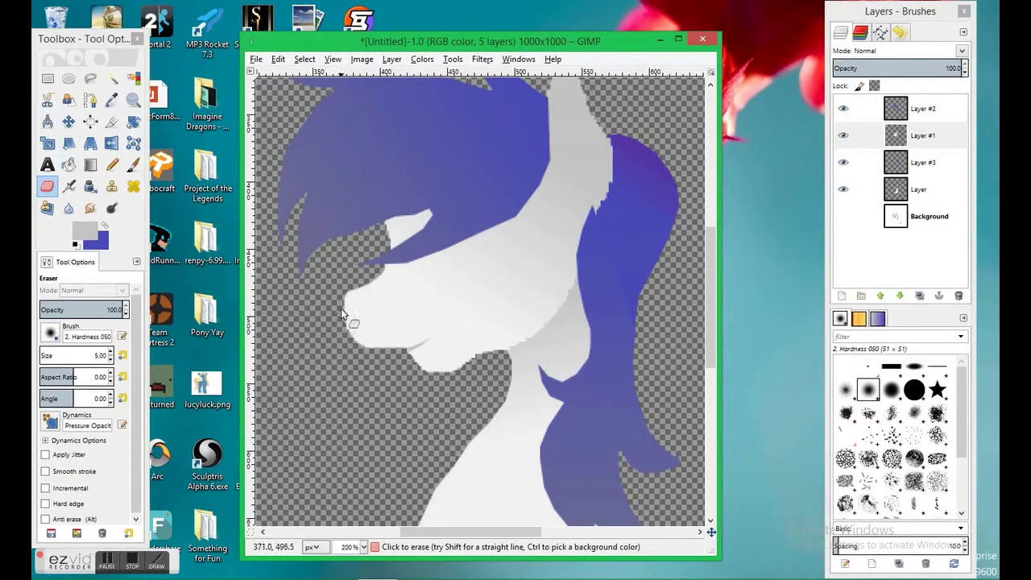
key("f")
mouse_move(411, 267)
left_mouse_down()
mouse_move(457, 211)
mouse_move(495, 222)
left_mouse_up()
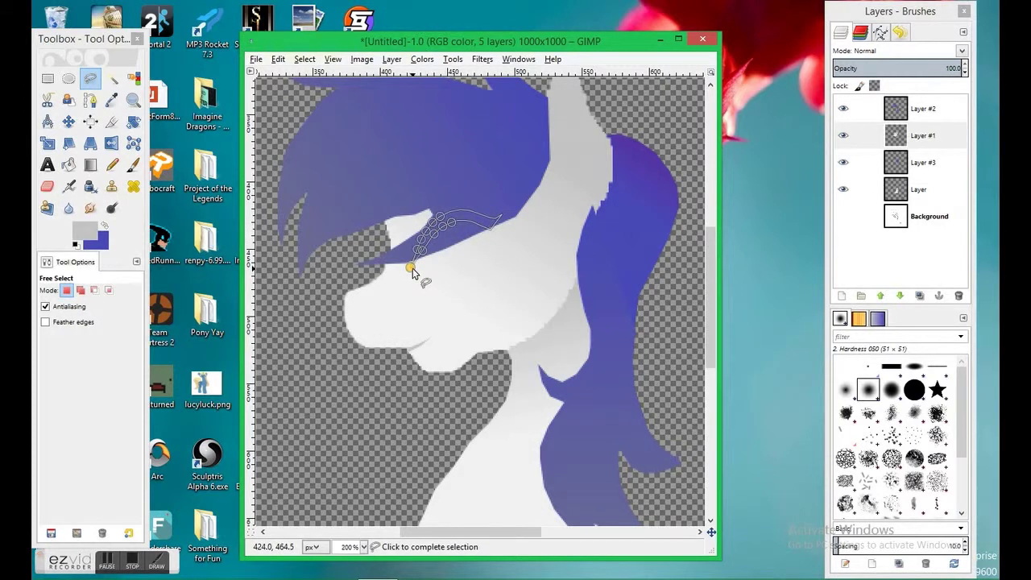
Step: Close the eyelid selection and bucket-fill it black
left_click(412, 260)
left_click(79, 228)
left_click(46, 268)
left_click(207, 304)
key("shift+b")
left_click(471, 216)
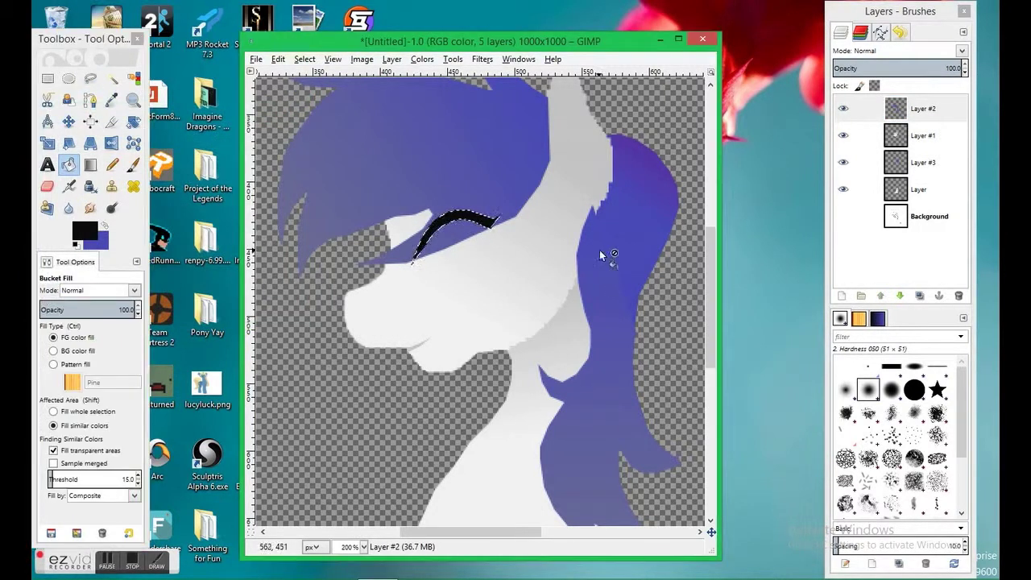
Step: Free-select the curled eyelash tips and fill them black
left_click(91, 78)
left_click(504, 214)
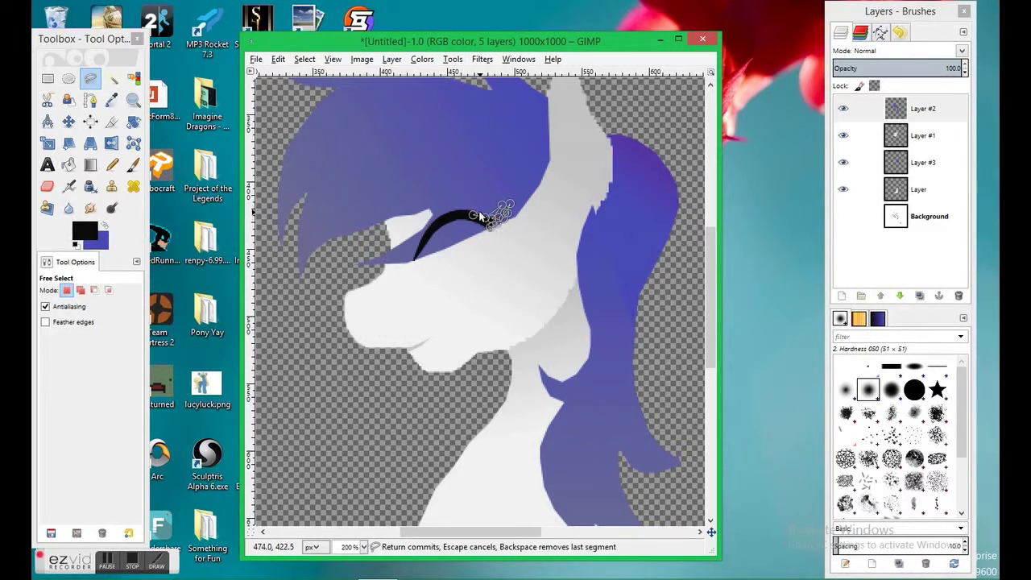
left_click(478, 215)
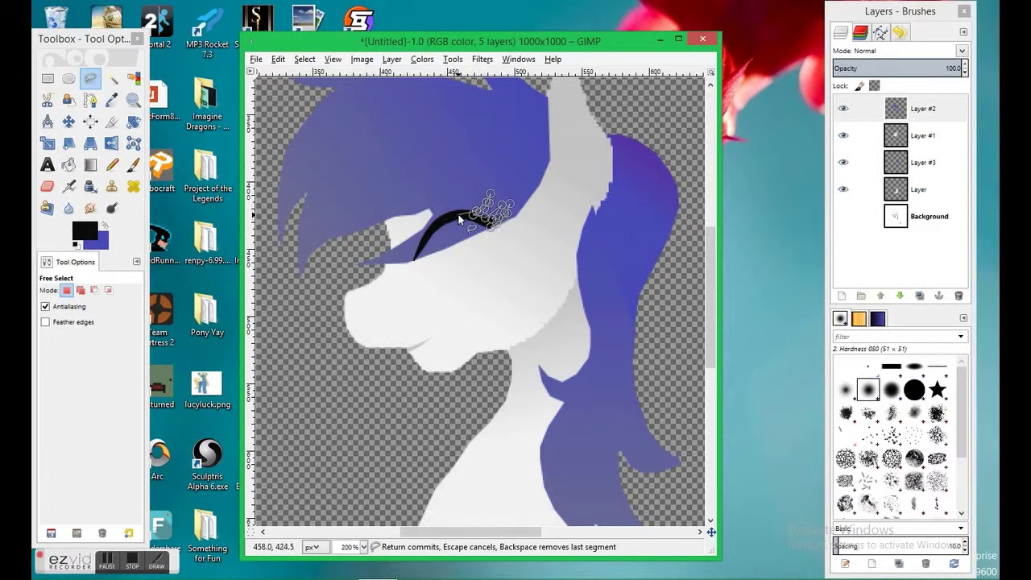
key("Return")
left_click(68, 165)
left_click(632, 278)
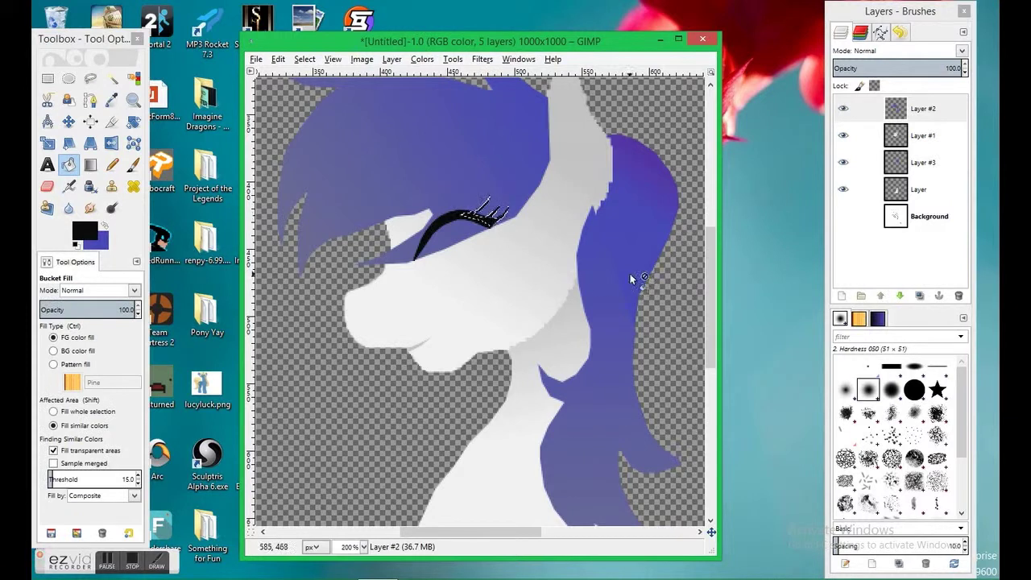
Step: Select the soft Airbrush with a pink foreground colour
key("p")
left_click(69, 186)
left_click(85, 231)
left_click(207, 298)
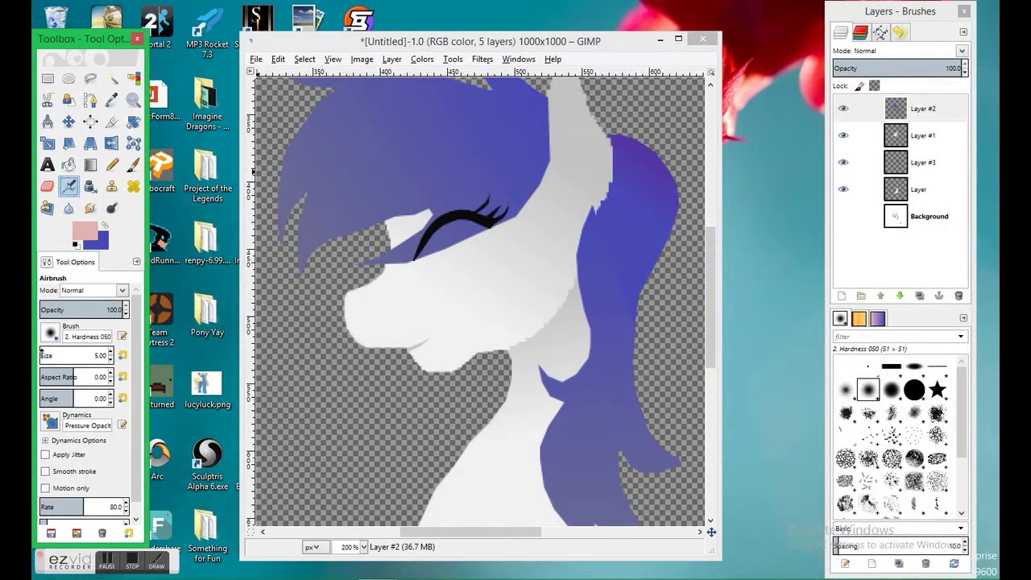
Step: Airbrush a soft pink blush onto the cheek and ear at a larger brush size
left_click_drag(41, 355, 81, 355)
left_click_drag(419, 278, 443, 286)
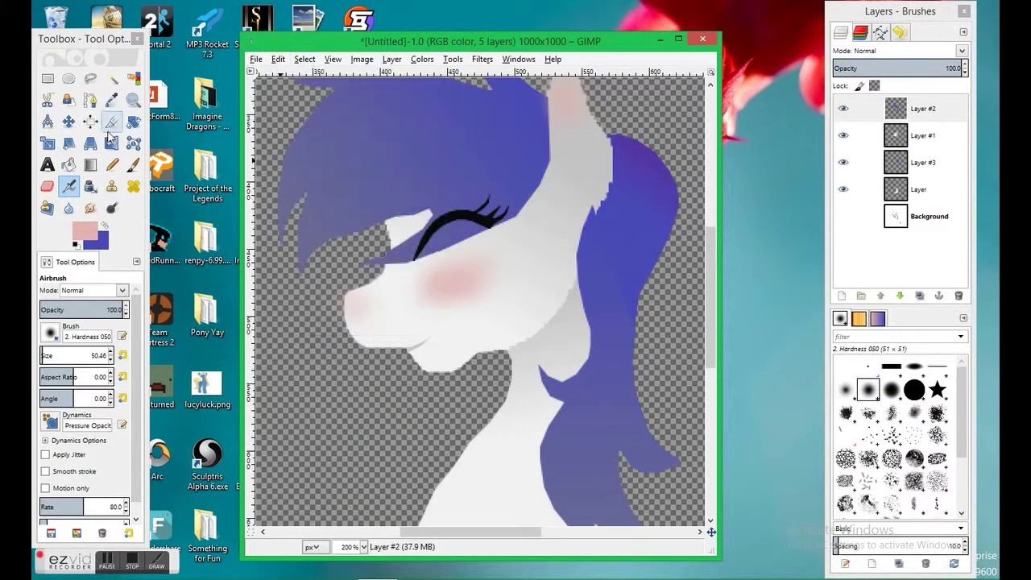
left_click(872, 143)
Step: Set up the hard-brush Eraser on Layer #1 and adjust the view
left_click(47, 186)
left_click(98, 355)
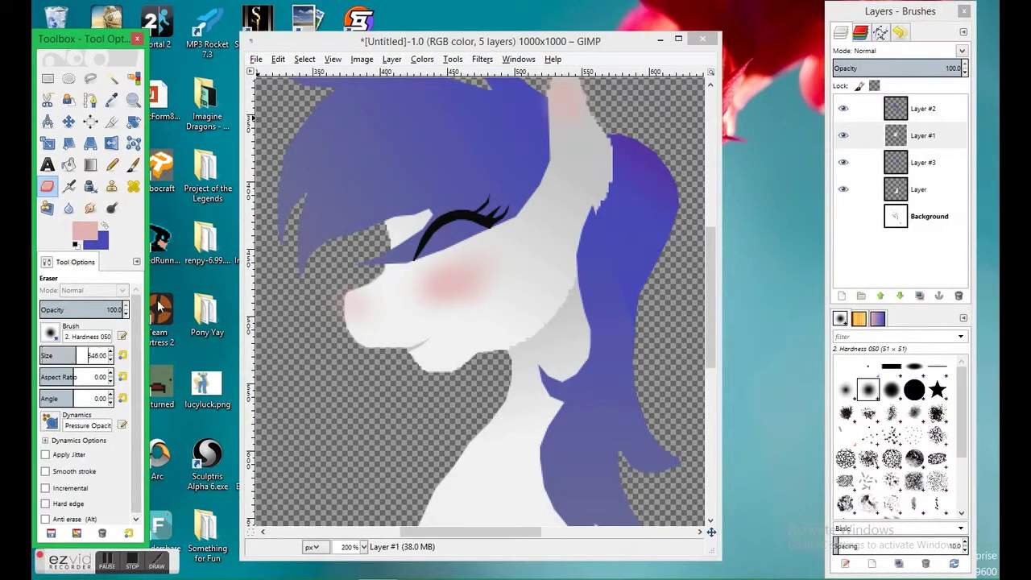
left_click(132, 164)
left_click(47, 187)
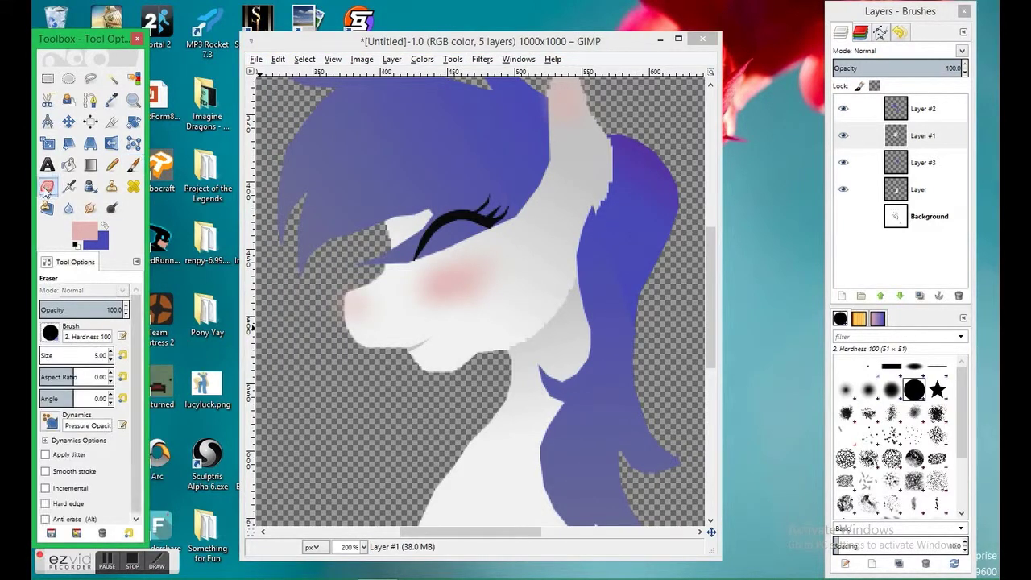
scroll(609, 127, "up", 3)
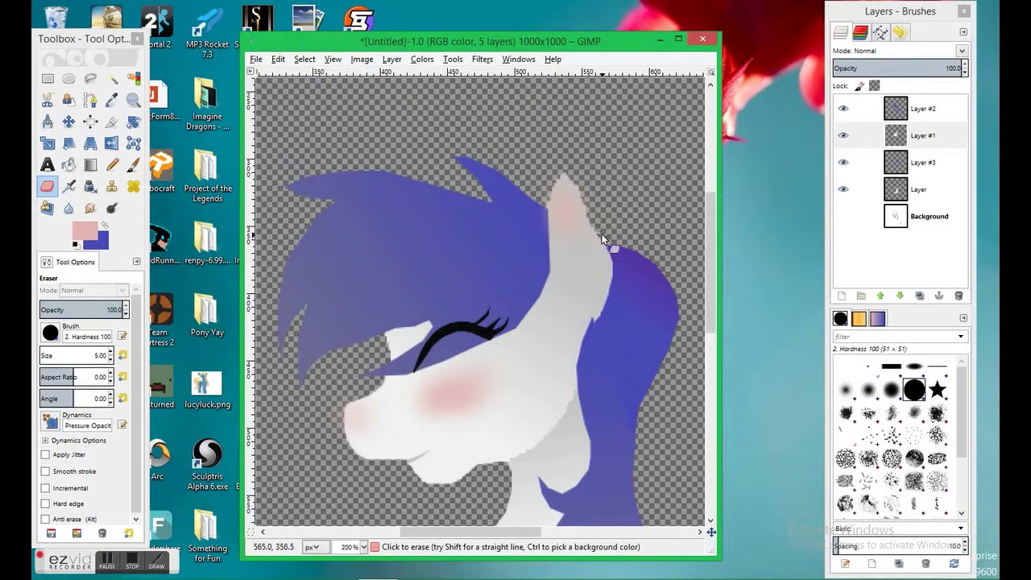
scroll(694, 288, "down", 3)
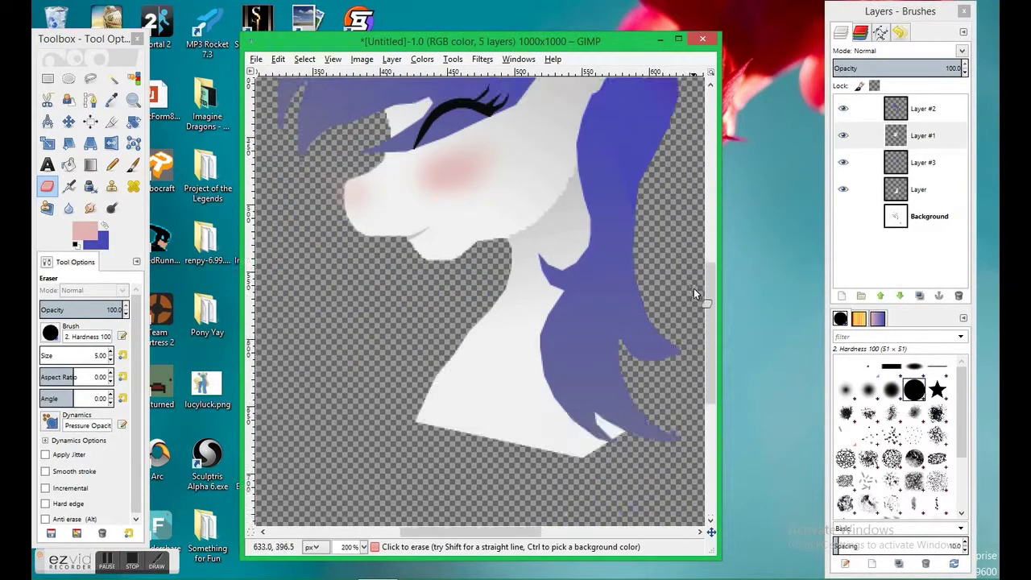
left_click(133, 99)
left_click(489, 400)
Step: Outline a thin forelock streak and fill it with a light pink gradient
left_click(489, 399)
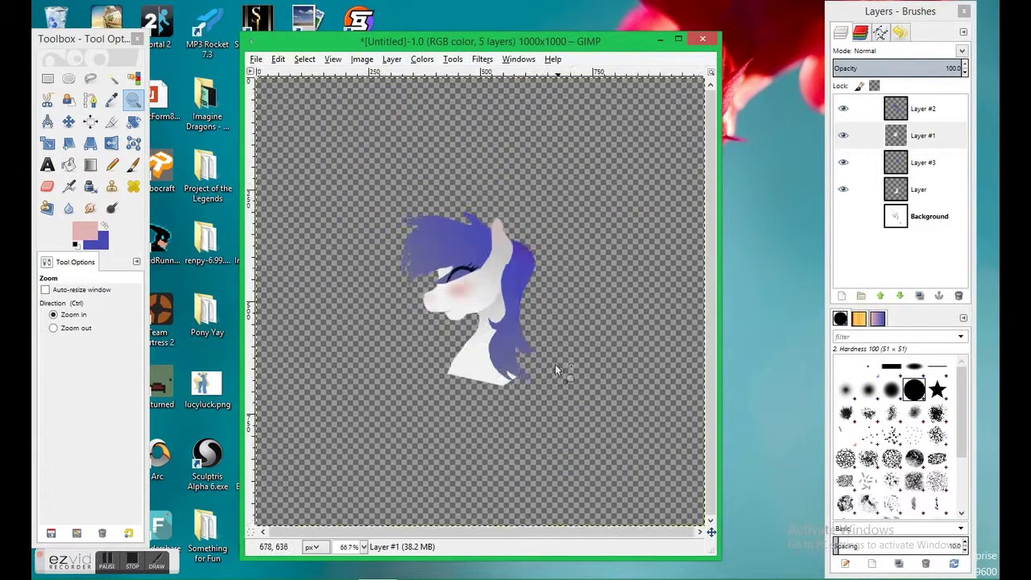
left_click(555, 364)
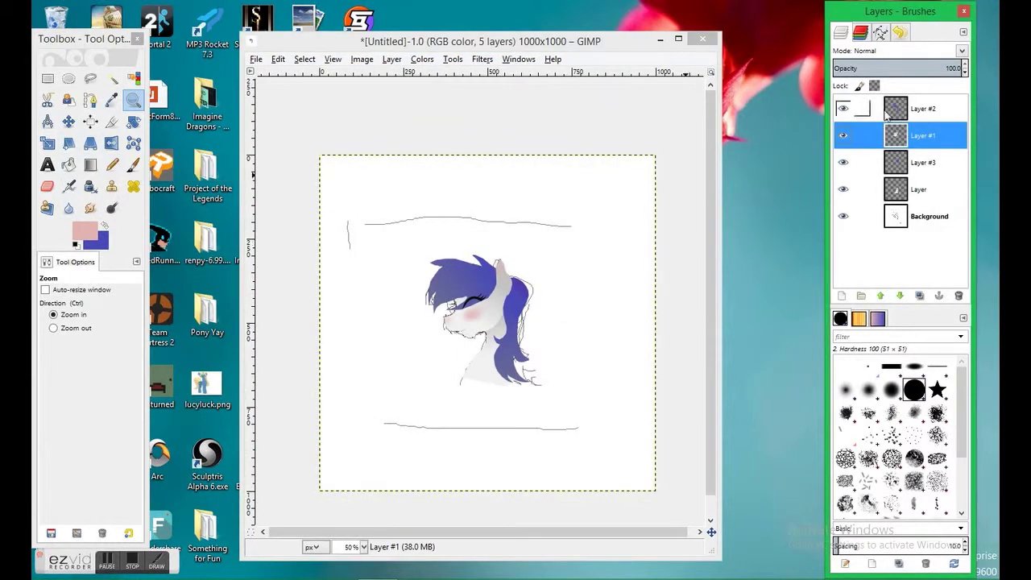
key("grave")
left_click(90, 79)
left_click(600, 268)
left_click(595, 266)
left_click(574, 263)
left_click(559, 261)
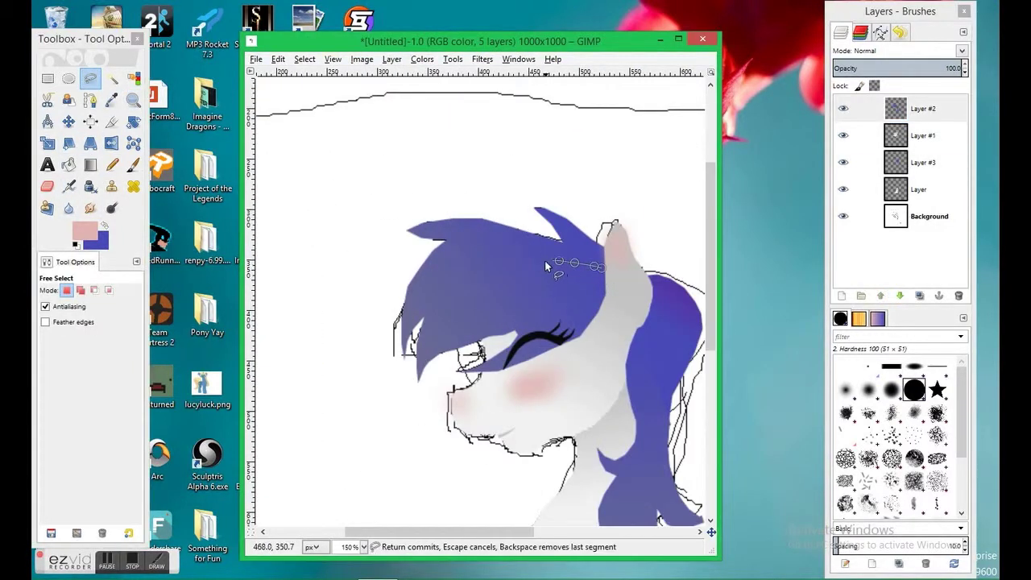
left_click(602, 270)
left_click(97, 240)
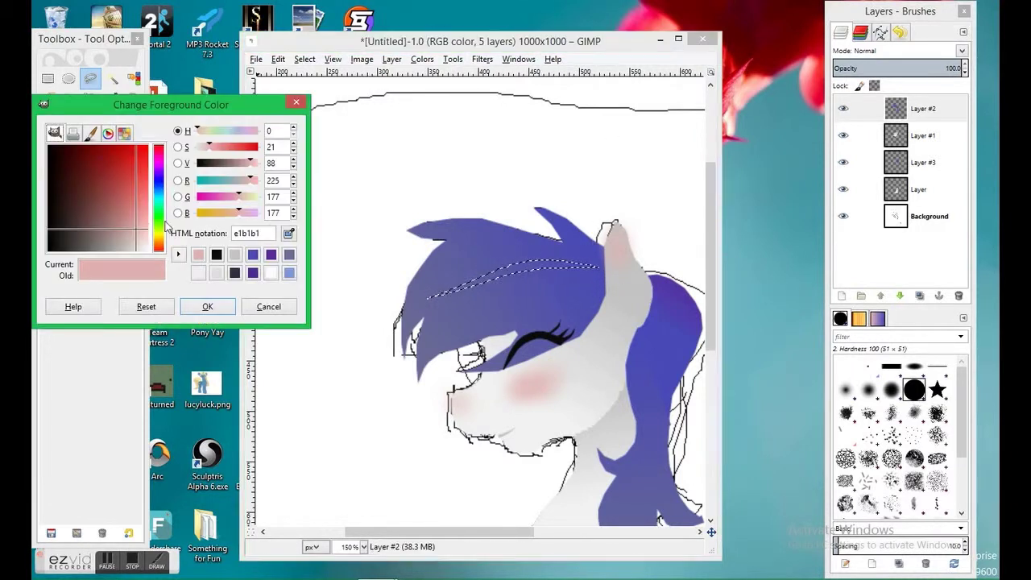
left_click(207, 306)
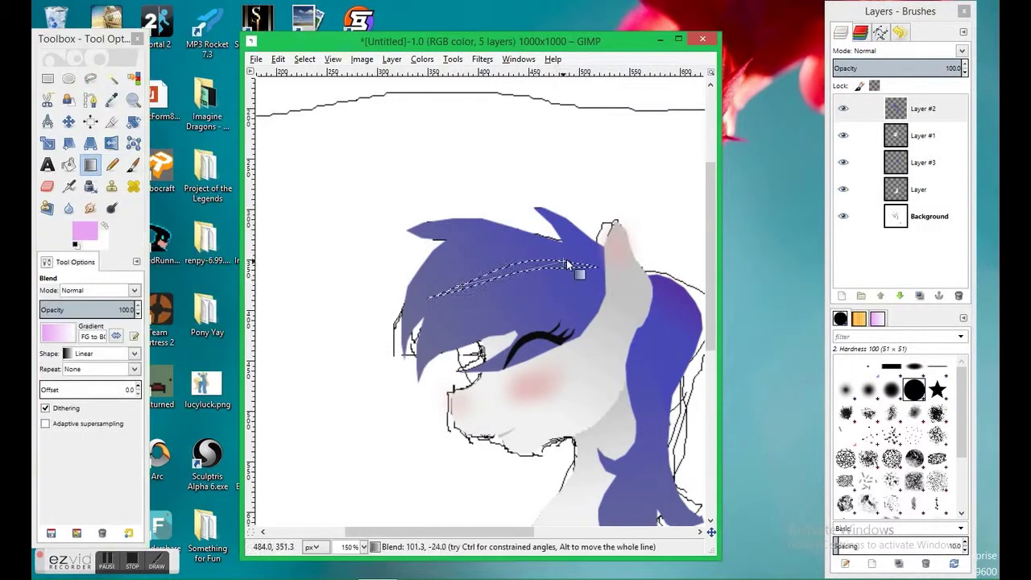
key("ctrl+comma")
Step: Outline a second forelock streak and fill it with darker purple
left_click(596, 278)
left_click(510, 306)
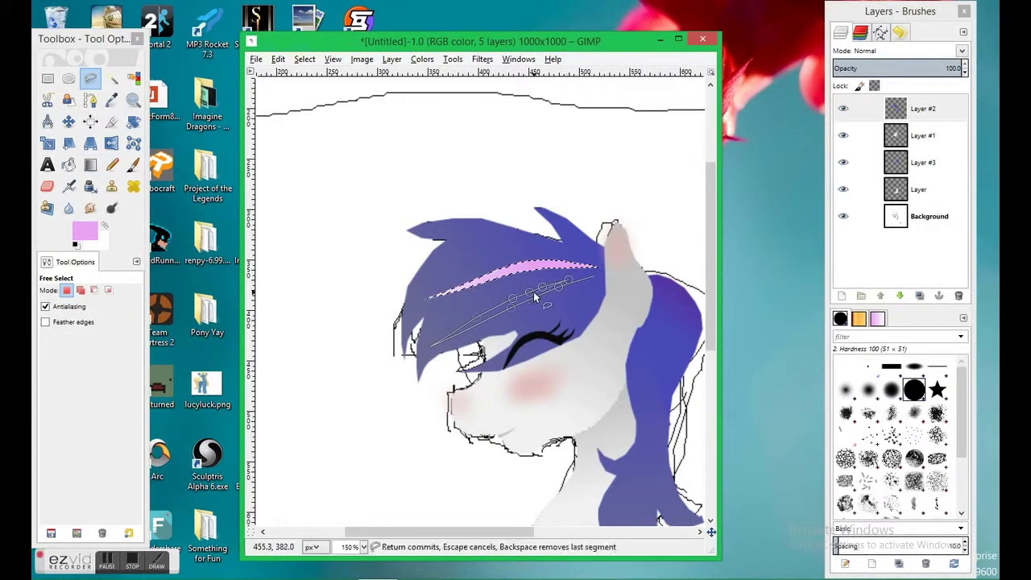
key("Return")
left_click(85, 231)
left_click_drag(137, 198, 141, 161)
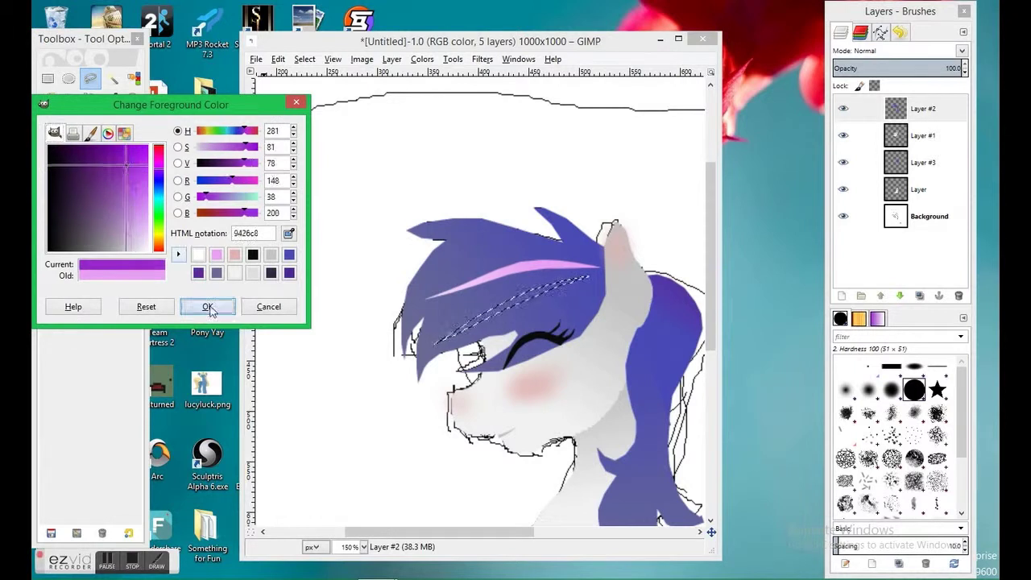
left_click(207, 306)
key("ctrl+comma")
left_click(84, 231)
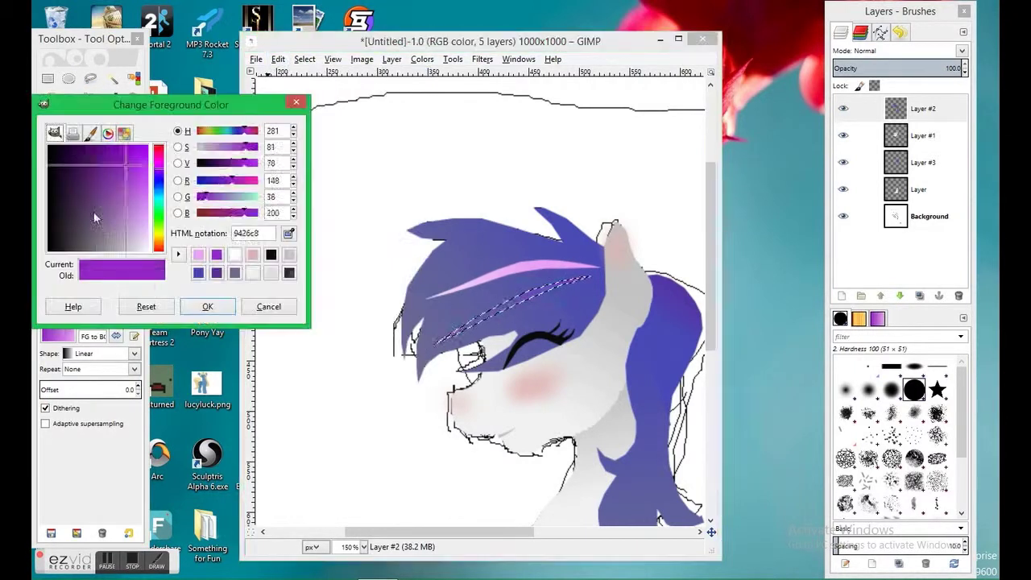
left_click(205, 303)
Step: Outline a streak down the mane and fill it with a purple gradient on Layer #2
left_click(91, 78)
scroll(483, 282, "down", 3)
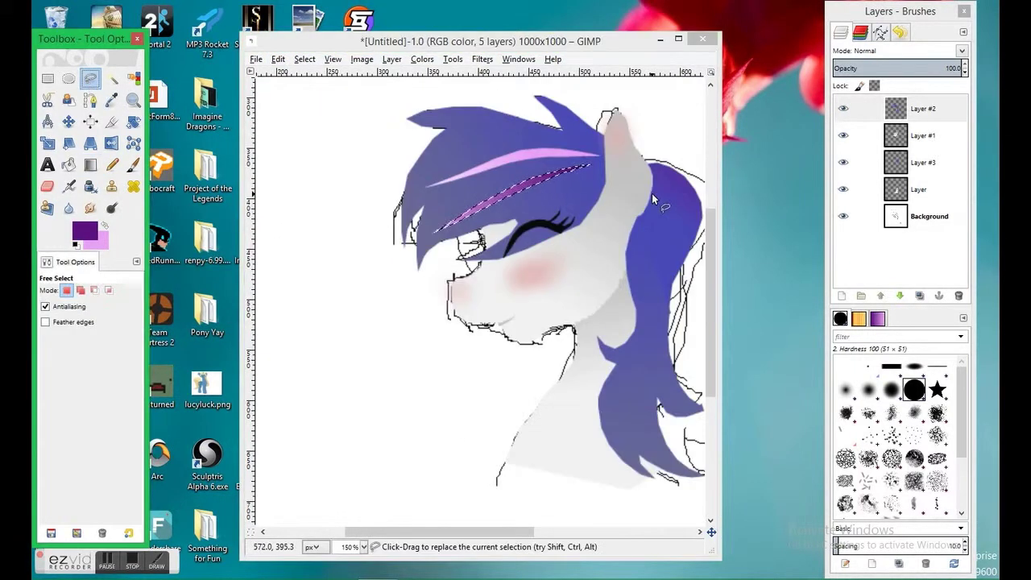
left_click(647, 196)
left_click_drag(656, 209, 665, 237)
left_click_drag(660, 276, 653, 326)
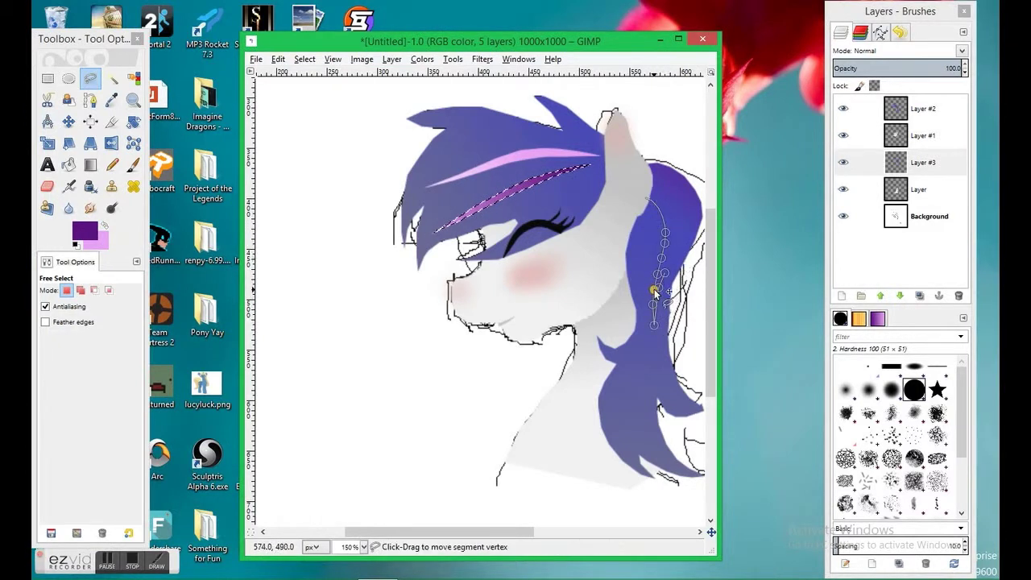
double_click(655, 307)
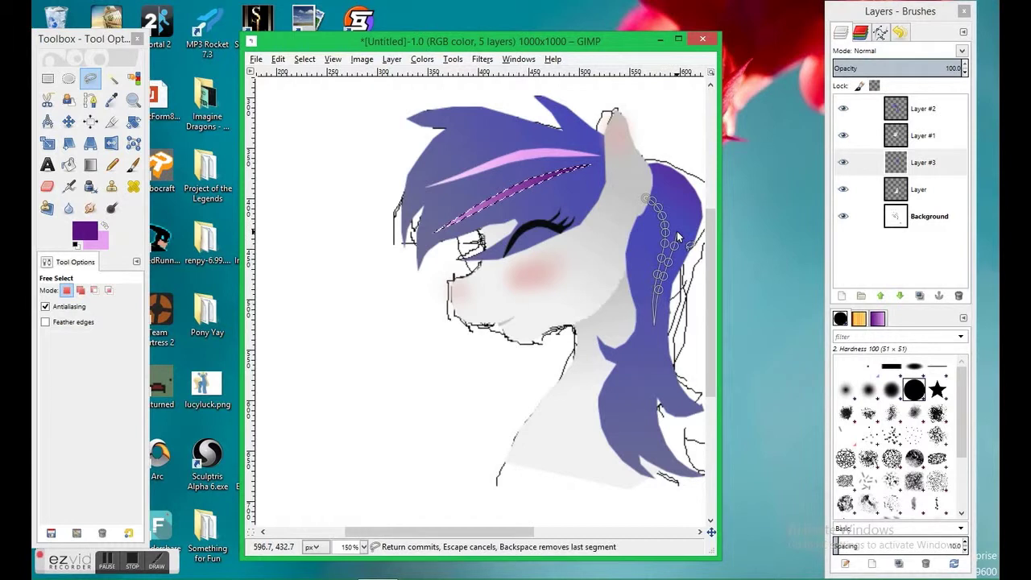
left_click(646, 204)
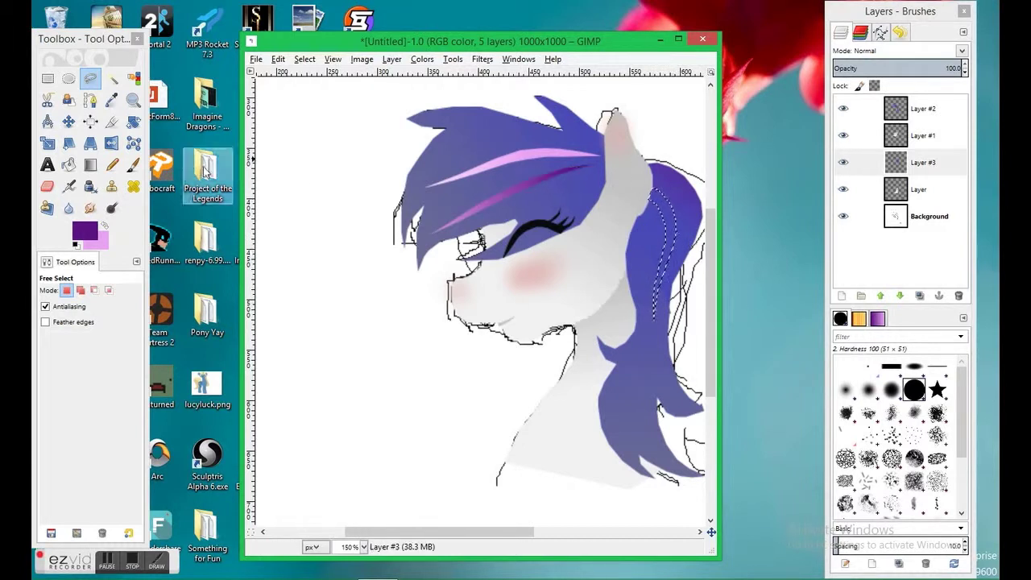
left_click(90, 165)
left_click(922, 108)
left_click_drag(672, 353, 727, 418)
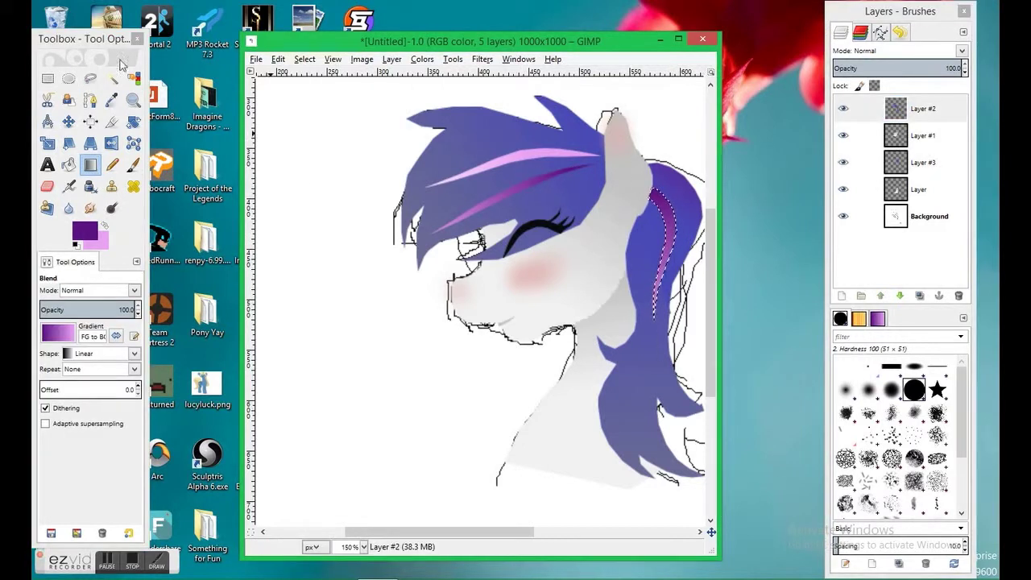
Step: Outline a lower mane streak and fill it with a pink-to-white gradient
left_click(91, 79)
left_click_drag(642, 288, 635, 377)
left_click(629, 392)
left_click(629, 401)
left_click(630, 410)
left_click(632, 419)
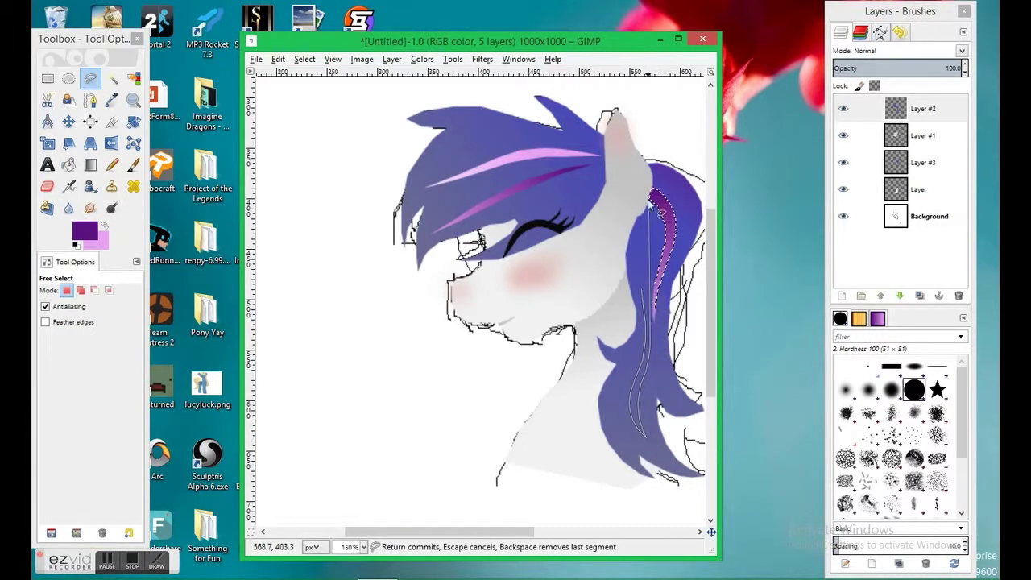
left_click(642, 288)
left_click(90, 164)
key("x")
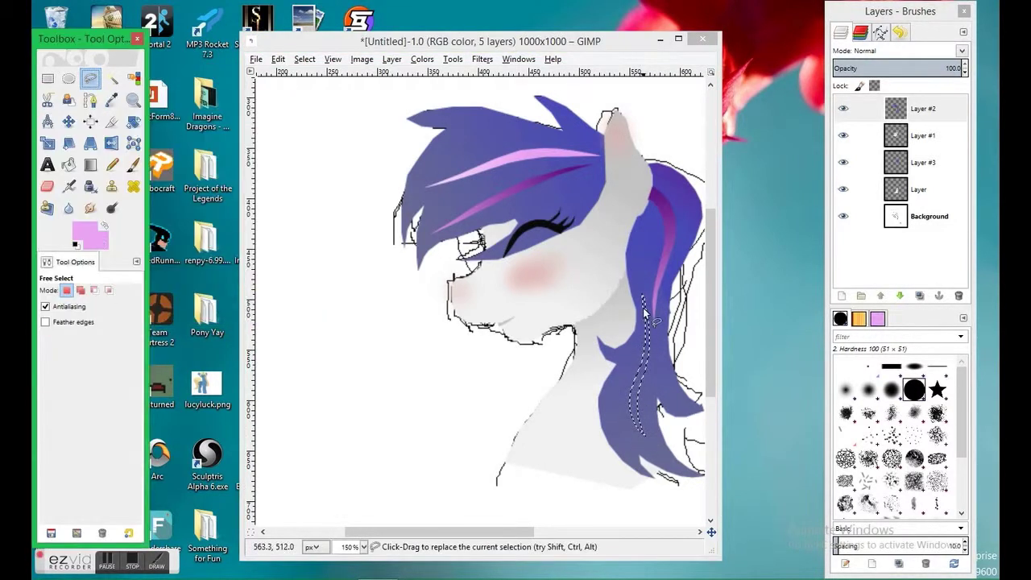
left_click_drag(664, 343, 699, 465)
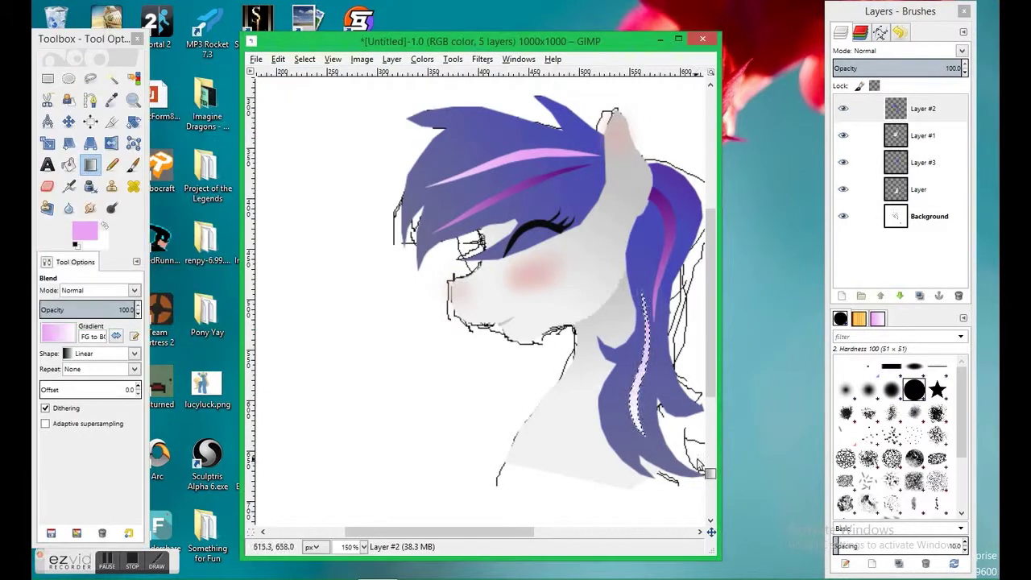
key("alt+e")
key("r")
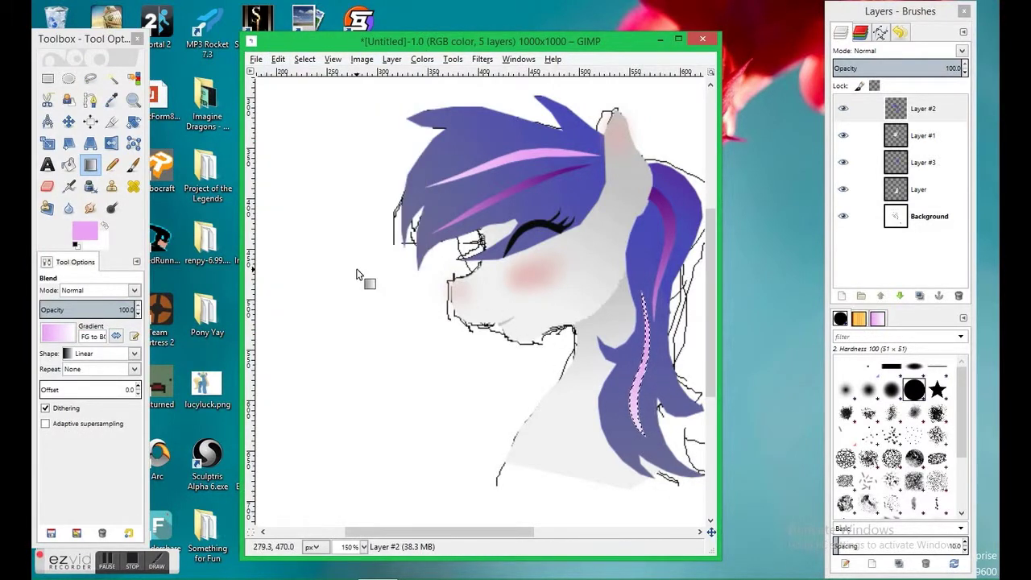
Step: Zoom out to view the whole image
key("z")
left_click(520, 271)
left_click(372, 288, "ctrl")
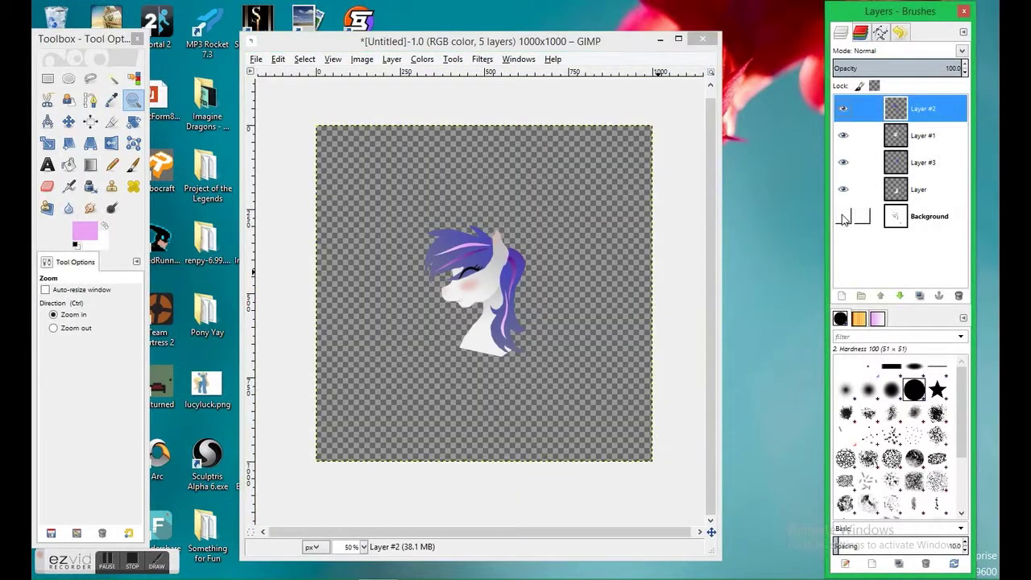
Step: Erase the sketch lines from the Background layer
left_click(47, 186)
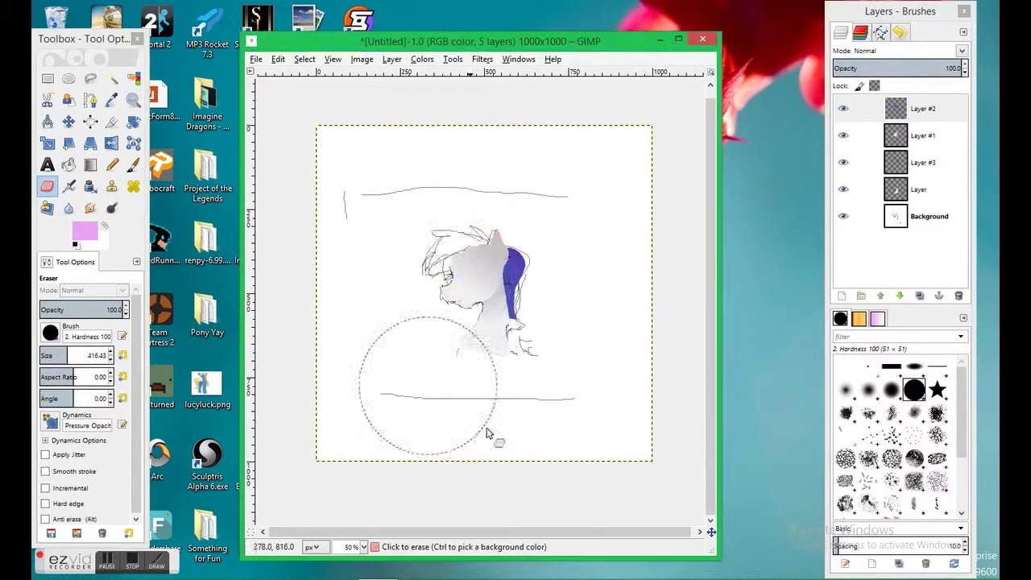
left_click(864, 219)
left_click_drag(564, 322, 357, 287)
Step: Airbrush a medium blue around the pony on the Background
left_click(84, 231)
left_click_drag(121, 202, 137, 181)
left_click(207, 306)
left_click(68, 186)
left_click_drag(418, 266, 555, 347)
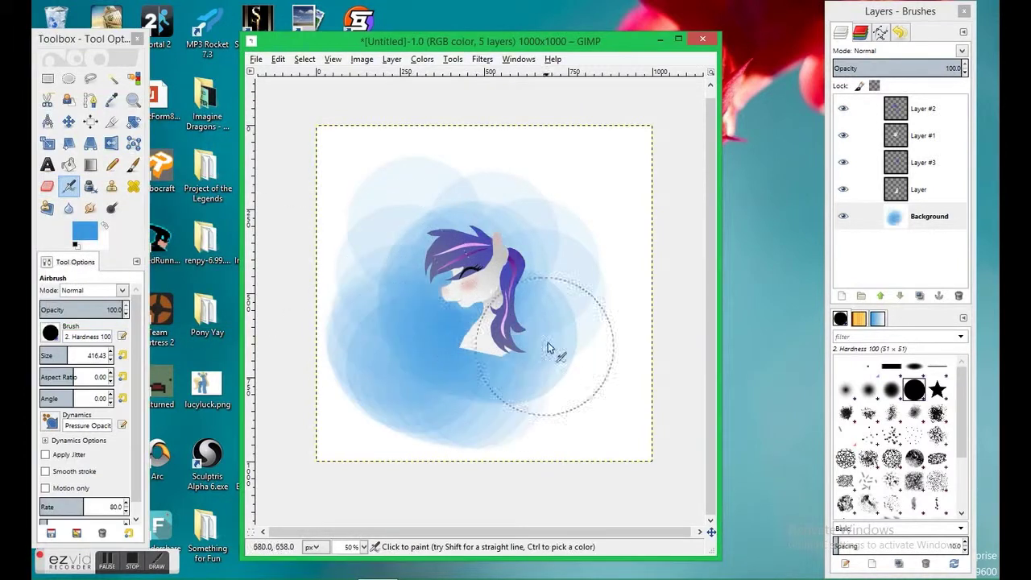
mouse_move(357, 303)
left_mouse_down()
mouse_move(510, 449)
mouse_move(585, 394)
mouse_move(621, 166)
mouse_move(454, 483)
mouse_move(347, 403)
mouse_move(466, 499)
mouse_move(288, 395)
mouse_move(419, 105)
mouse_move(649, 108)
mouse_move(636, 355)
left_mouse_up()
Step: Wipe the blotchy blue back to white and airbrush a softer blue glow
left_click(46, 186)
left_click_drag(290, 91, 368, 425)
left_click(68, 186)
mouse_move(483, 298)
left_mouse_down()
mouse_move(468, 261)
mouse_move(438, 368)
mouse_move(476, 258)
left_mouse_up()
Step: Try smudging and blurring the glow's edge, undoing the changes
key("s")
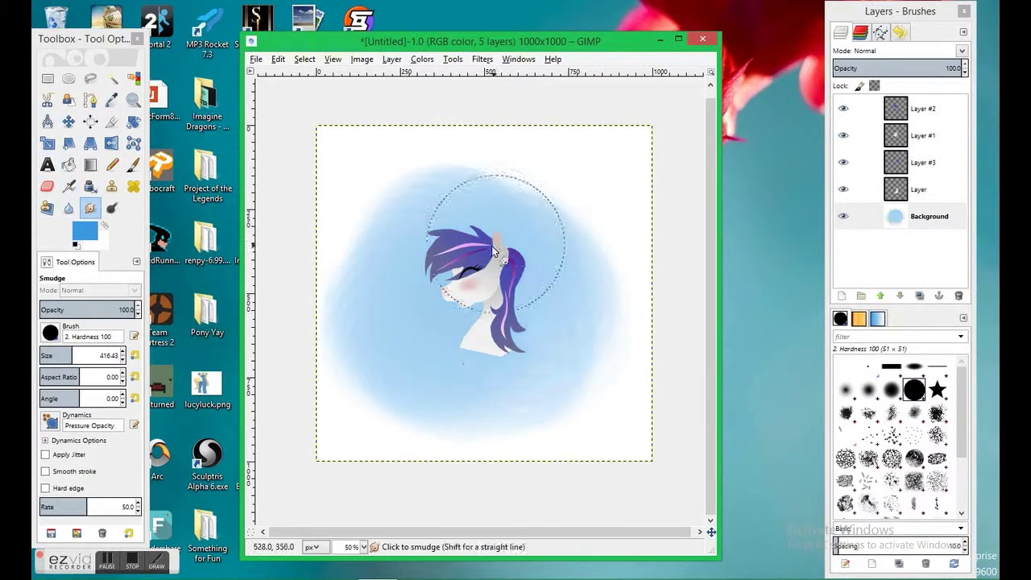
key("ctrl+z")
left_click(278, 58)
left_click(288, 75)
left_click(68, 207)
key("ctrl+y")
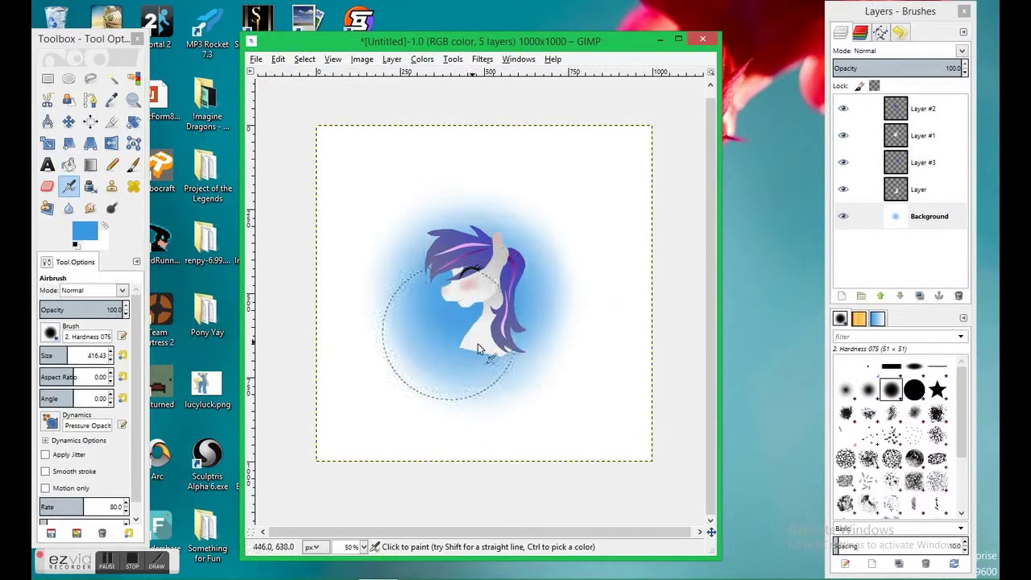
Step: Widen the soft glow around the pony with a lighter blue
left_click(84, 231)
left_click(207, 304)
key("a")
mouse_move(403, 285)
left_mouse_down()
mouse_move(464, 234)
mouse_move(529, 277)
mouse_move(500, 414)
mouse_move(405, 341)
left_mouse_up()
Step: Keep blue and deepen the glow around the neck and mane
left_click(84, 231)
left_click(234, 254)
left_click(207, 306)
left_click(84, 232)
left_click(207, 306)
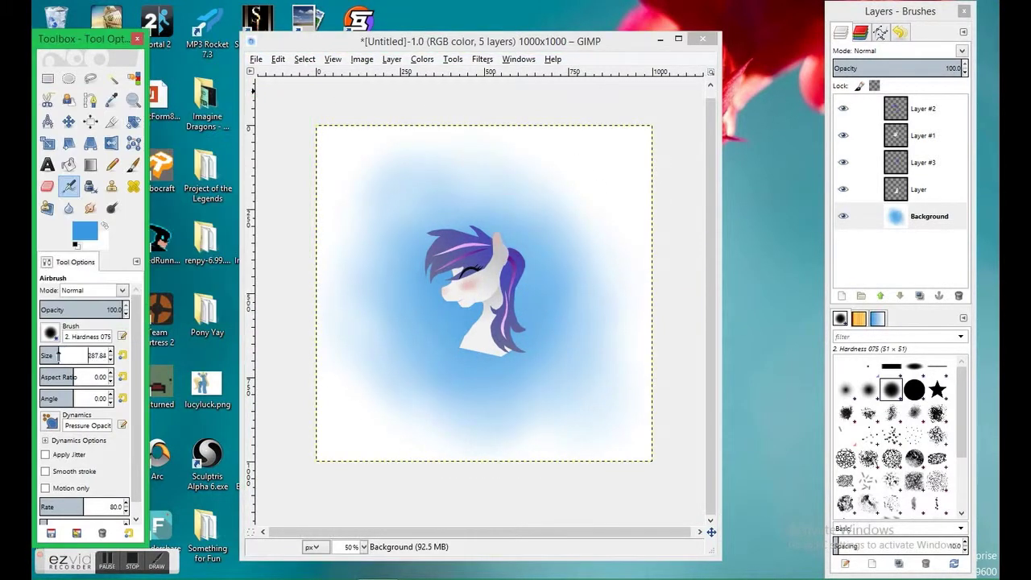
mouse_move(499, 348)
left_mouse_down()
mouse_move(522, 298)
mouse_move(483, 229)
left_mouse_up()
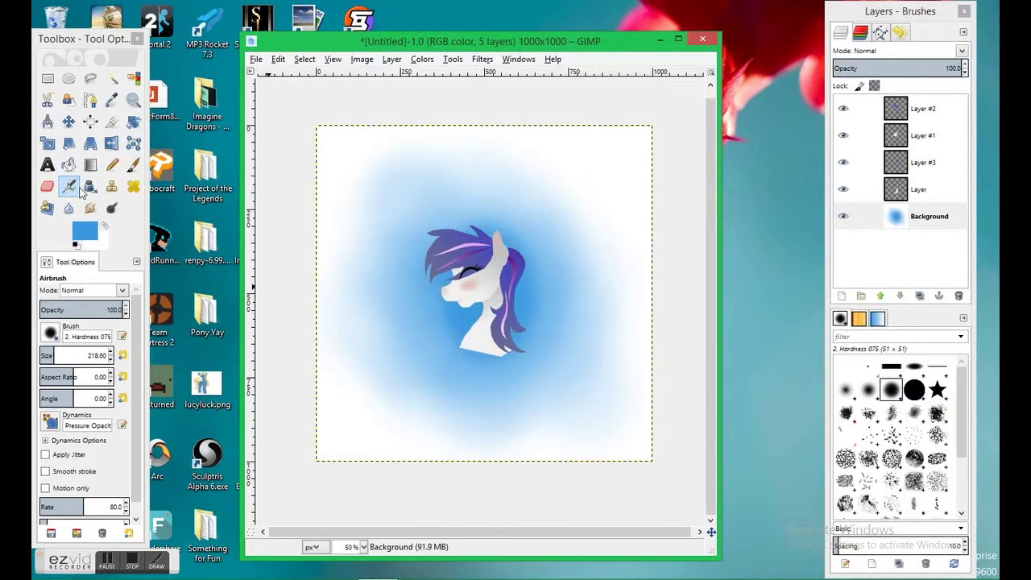
Step: Set the foreground colour to white and shrink the brush size
left_click(85, 231)
left_click(207, 306)
left_click(96, 352)
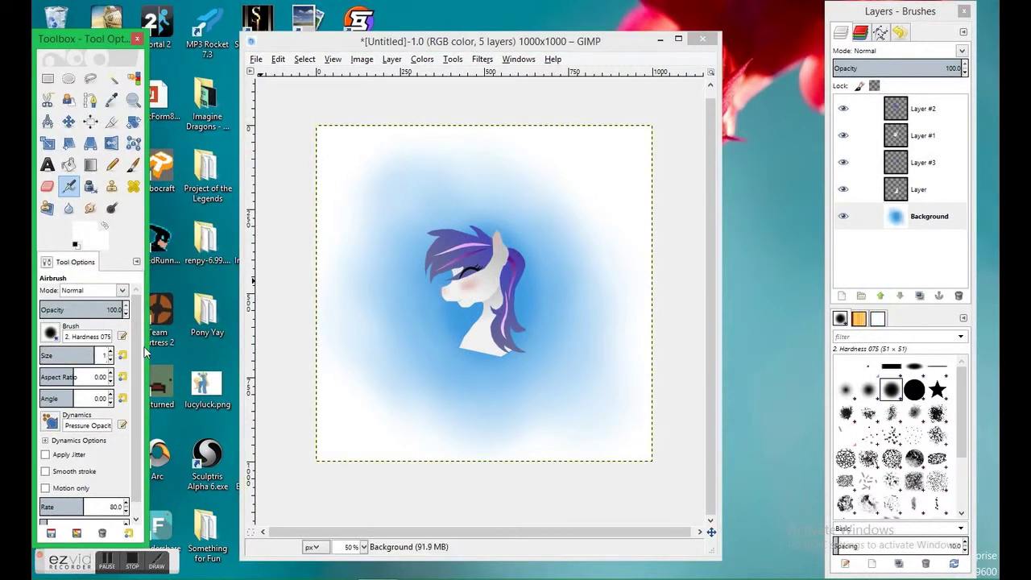
Step: Dab five white snow dots with the hard paintbrush around the pony, one beside the mane
left_click(132, 164)
left_click(391, 284)
left_click(424, 265)
left_click(425, 313)
left_click(472, 340)
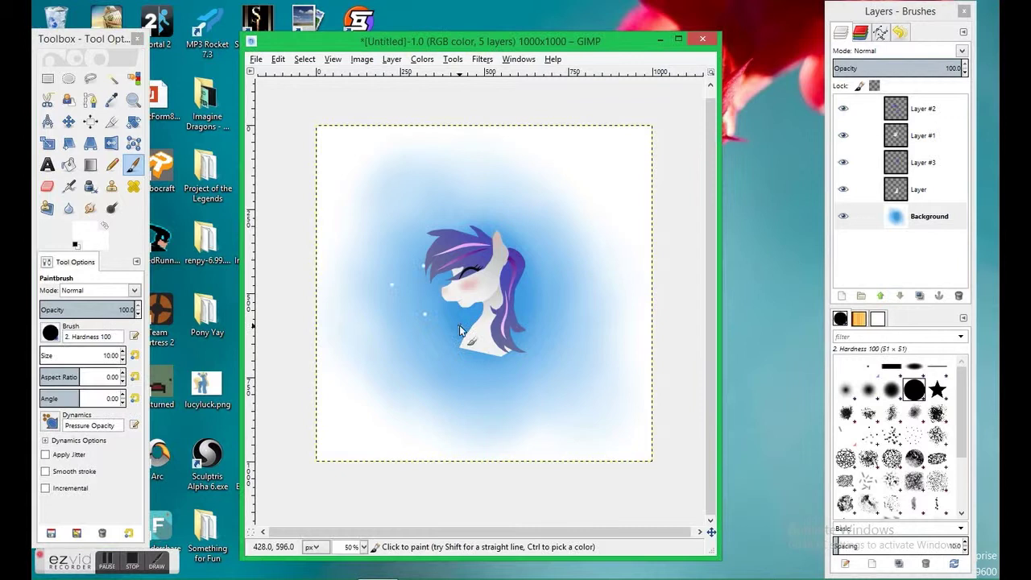
left_click(424, 216)
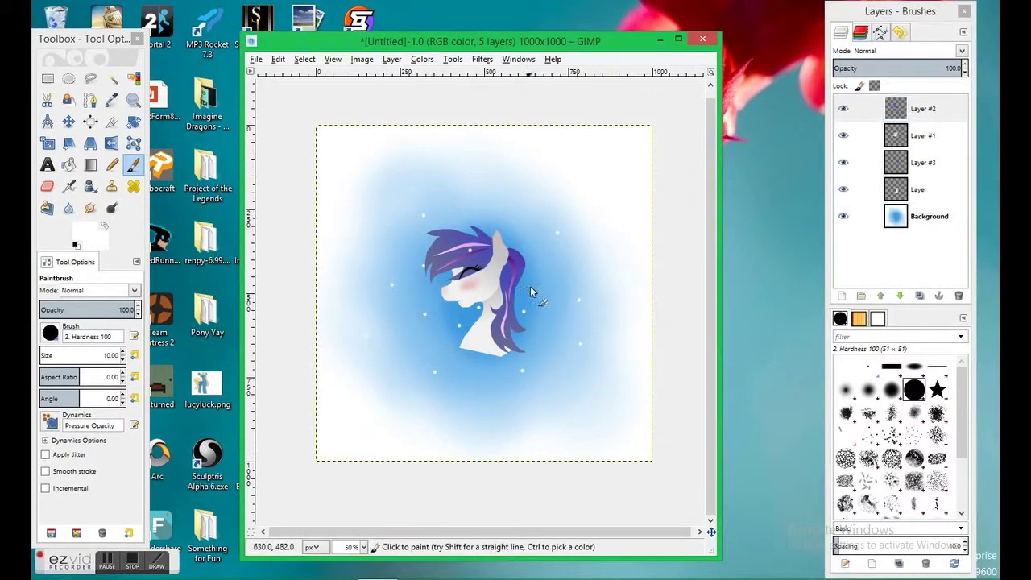
Step: Switch to a soft-edged eraser on the layer named Layer and zoom in on the pony's neck
left_click(49, 332)
left_click(92, 379)
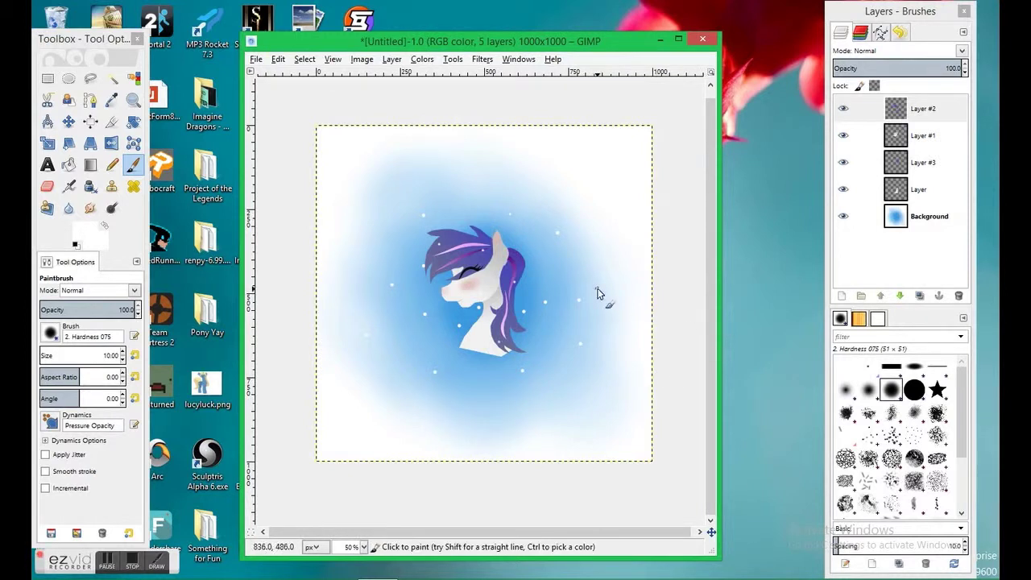
left_click(919, 190)
left_click(133, 99)
left_click(476, 330)
left_click(47, 186)
left_click(356, 354)
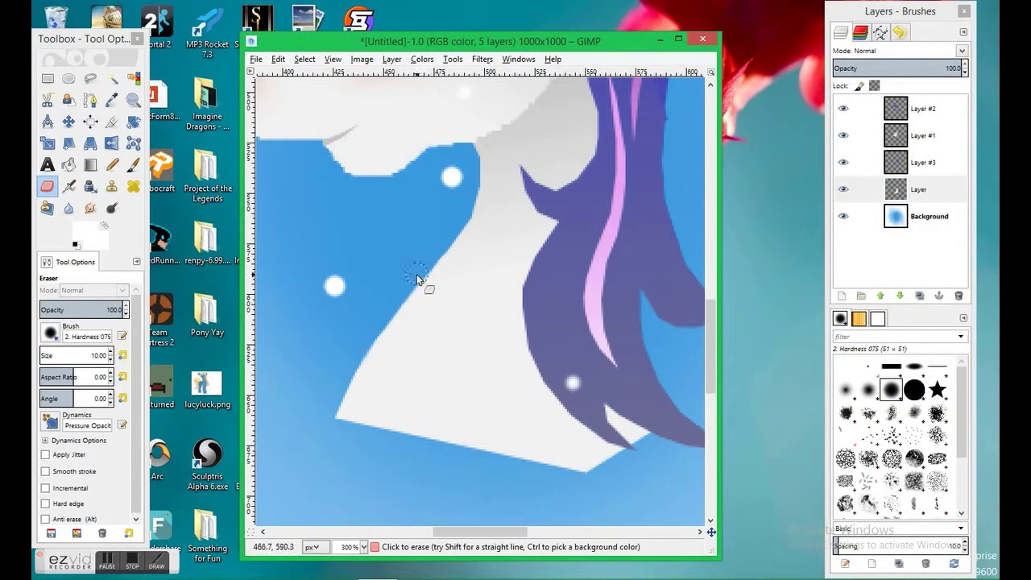
Step: Outline a scarf-shaped freehand selection wrapping around the pony's neck
left_click(90, 78)
left_click_drag(403, 291, 416, 296)
left_click(451, 299)
left_click(471, 298)
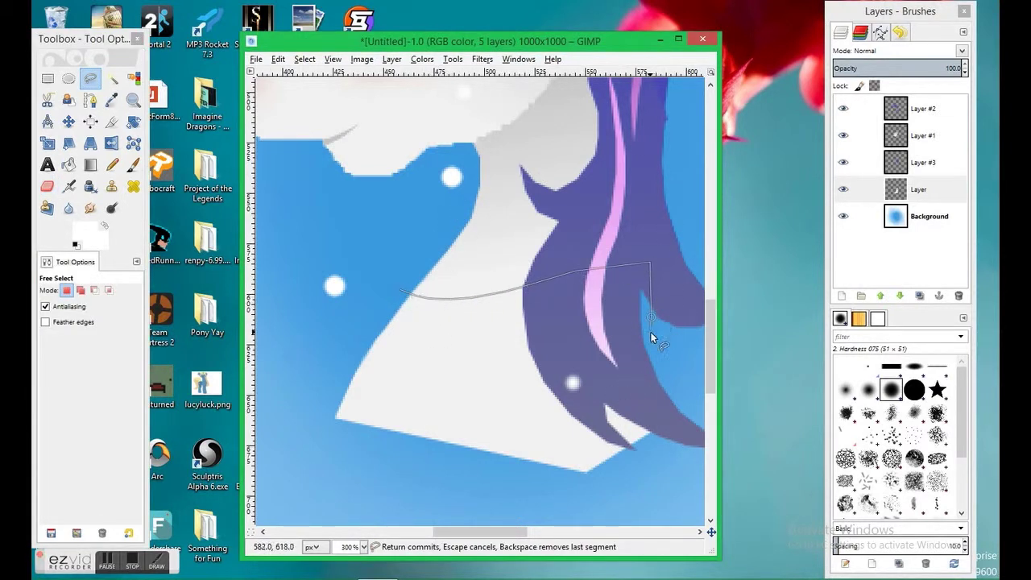
left_click(686, 423)
left_click(672, 444)
left_click(648, 464)
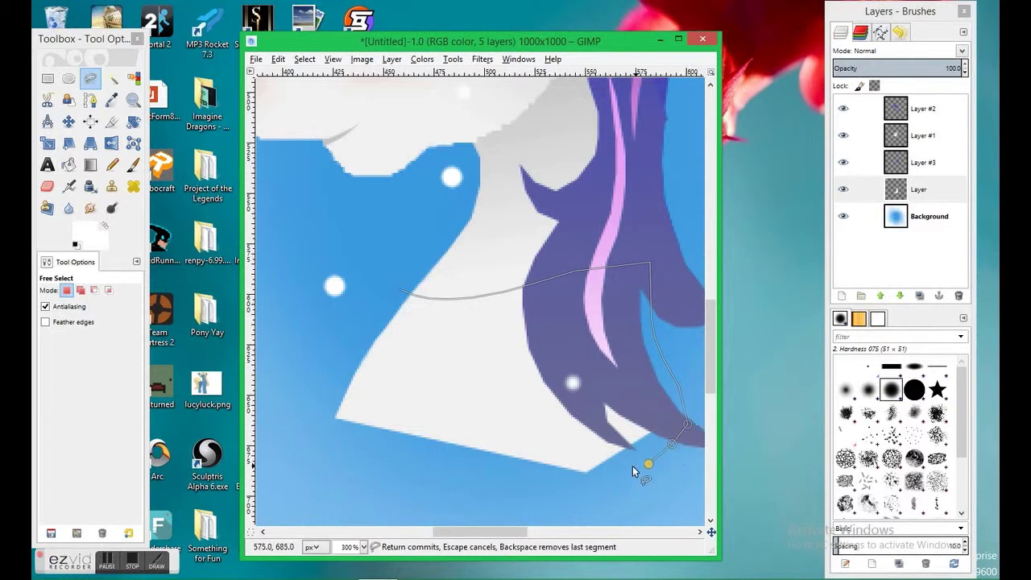
key("BackSpace")
key("BackSpace")
left_click(448, 494)
left_click_drag(436, 496, 337, 451)
mouse_move(313, 413)
left_mouse_down()
mouse_move(370, 319)
mouse_move(400, 293)
left_mouse_up()
left_click(400, 293)
Step: Set foreground and background to reds and fill the scarf selection with a red gradient
left_click(81, 234)
left_click(207, 306)
left_click(95, 242)
left_click(125, 190)
left_click(207, 306)
key("l")
left_click_drag(569, 444, 402, 330)
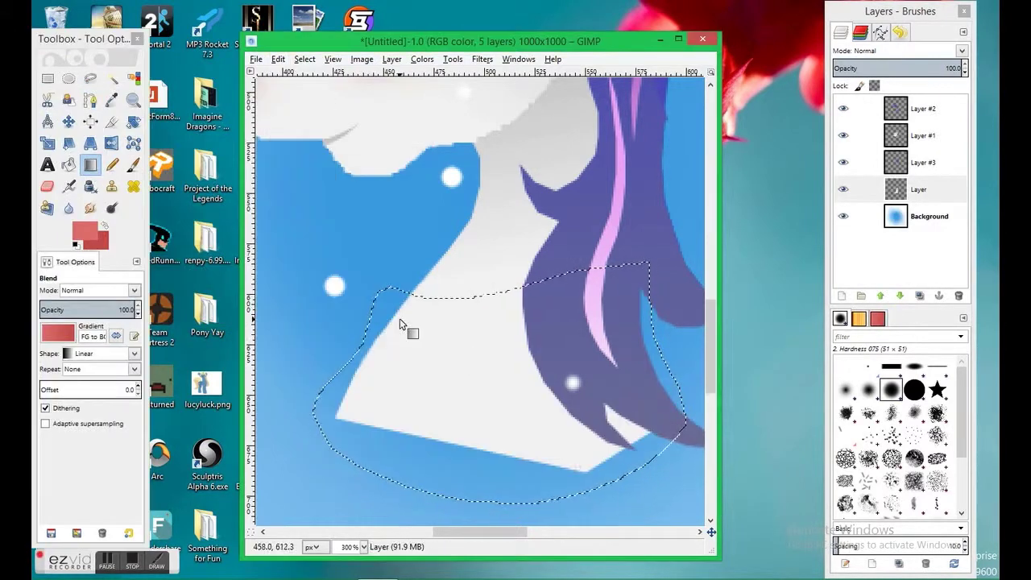
scroll(294, 239, "down", 3)
Step: Select a thin vertical strip down the scarf and set dark green and brighter green colours
left_click(90, 78)
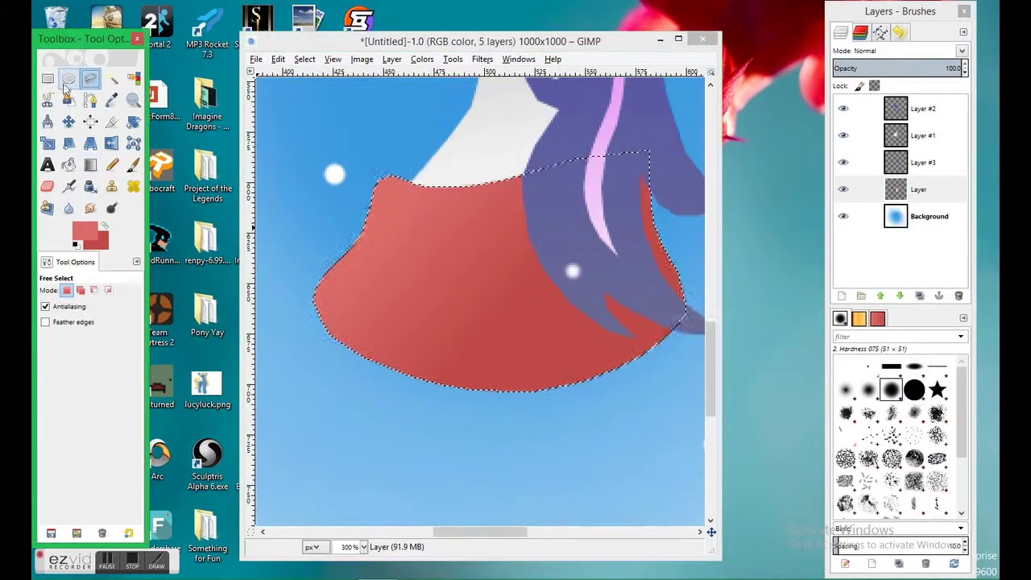
left_click(47, 78)
left_click_drag(483, 171, 487, 408)
left_click(97, 240)
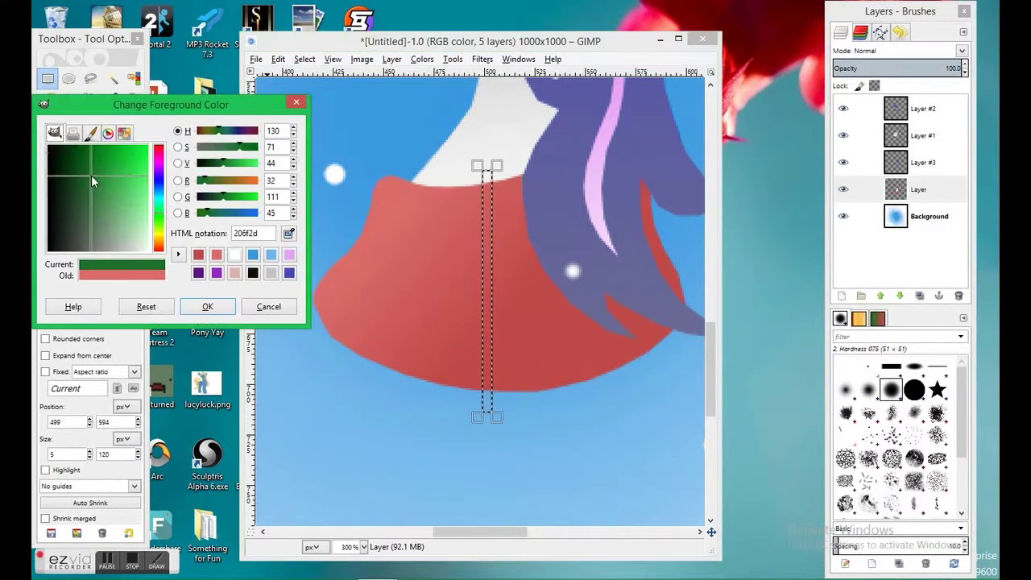
left_click(198, 254)
left_click_drag(108, 188, 96, 209)
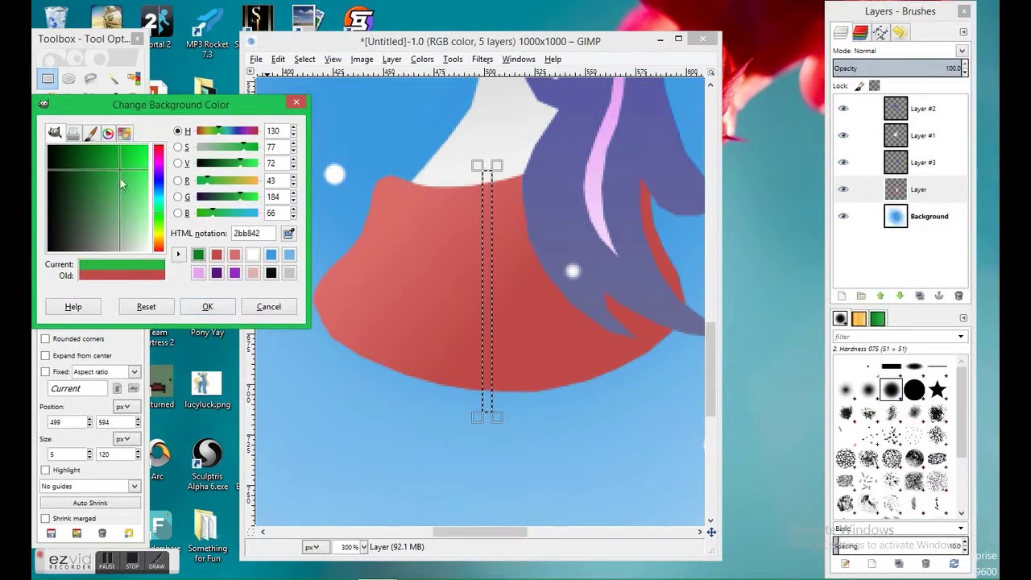
left_click(206, 306)
Step: Try a green gradient fill in the strip, then undo it
mouse_move(487, 174)
left_mouse_down()
mouse_move(487, 408)
mouse_move(484, 185)
left_mouse_up()
left_click(278, 58)
left_click(305, 76)
key("ctrl+z")
Step: Paint trial green plaid lines across the scarf with the paintbrush, then undo them all
left_click(304, 59)
key("p")
left_click(403, 364)
left_click_drag(407, 365, 426, 187)
mouse_move(323, 338)
left_mouse_down()
mouse_move(368, 298)
mouse_move(395, 177)
left_mouse_up()
left_click_drag(362, 241, 524, 237)
left_click_drag(378, 310, 668, 277)
left_click_drag(564, 379, 626, 388)
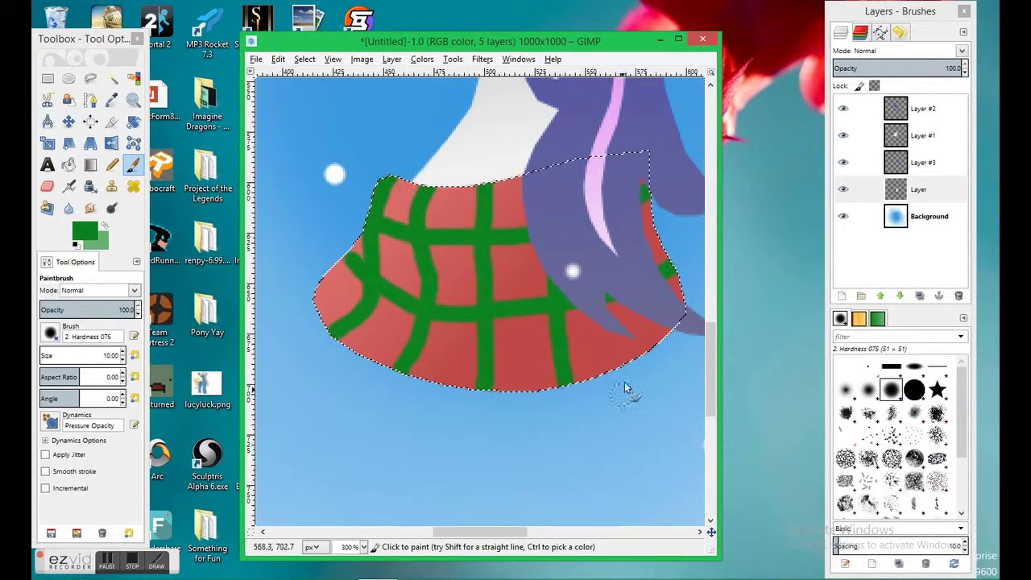
scroll(564, 338, "down", 5)
scroll(453, 265, "up", 3)
left_click(278, 59)
key("ctrl+z")
key("ctrl+z")
key("ctrl+z")
key("ctrl+z")
key("ctrl+z")
key("ctrl+z")
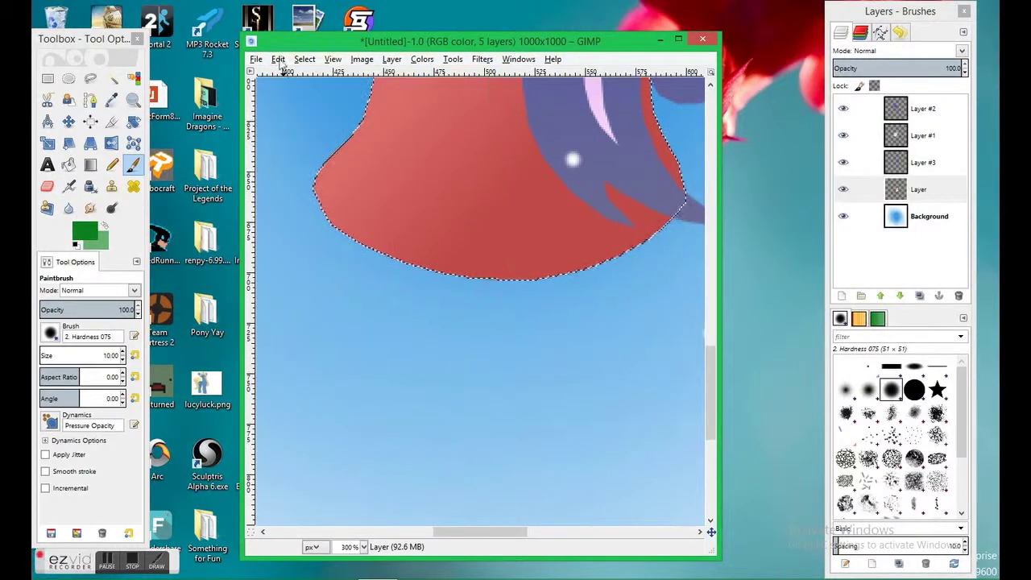
Step: Begin a freehand stripe outline at the scarf's top edge
scroll(478, 230, "up", 10)
scroll(459, 291, "down", 5)
key("f")
left_click(459, 287)
Step: Close a thin vertical stripe selection on the scarf and fill it with a green gradient
left_click(460, 445)
left_click(467, 489)
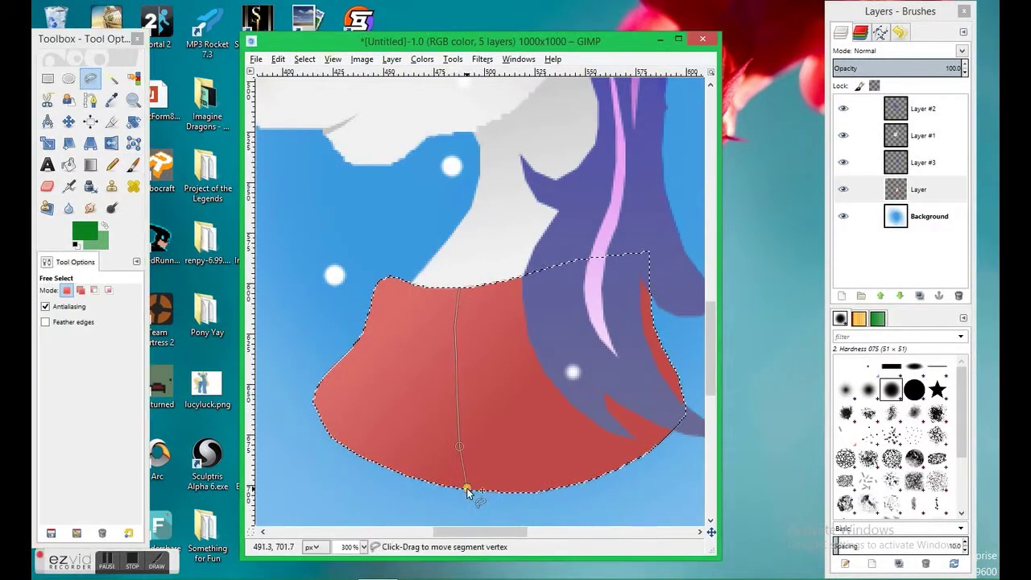
left_click(459, 288)
key("Return")
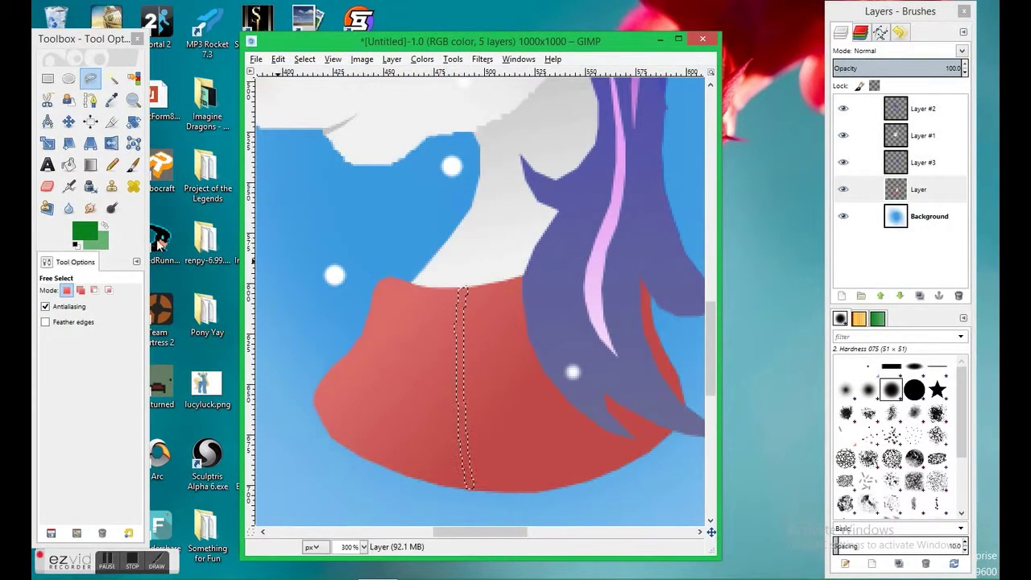
key("l")
scroll(426, 478, "up", 5)
scroll(608, 260, "down", 8)
left_click_drag(461, 181, 469, 370)
Step: Outline a curved horizontal band across the scarf and fill it with green
left_click(95, 78)
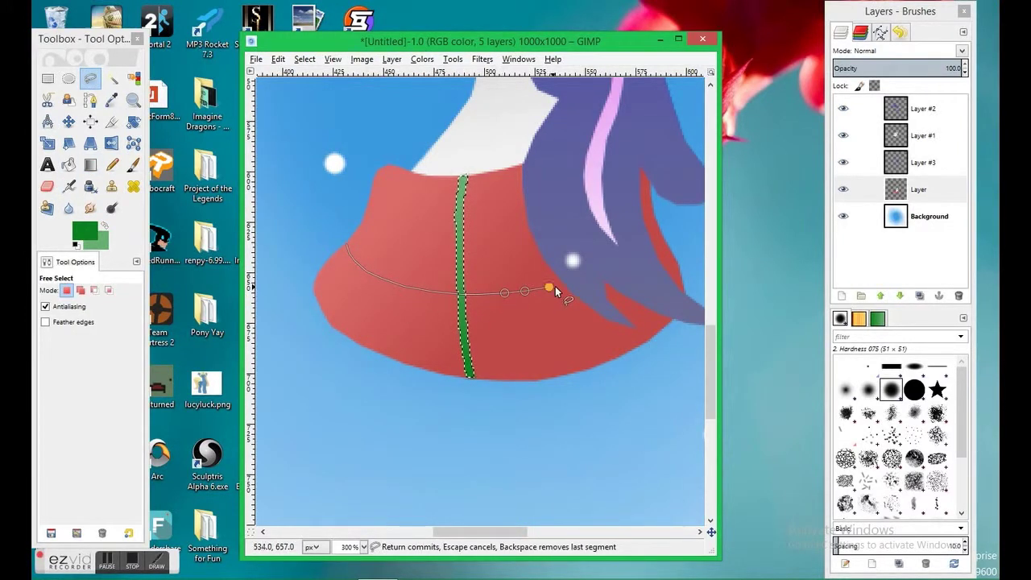
left_click(609, 279)
left_click(533, 298)
left_click(504, 302)
left_click(437, 298)
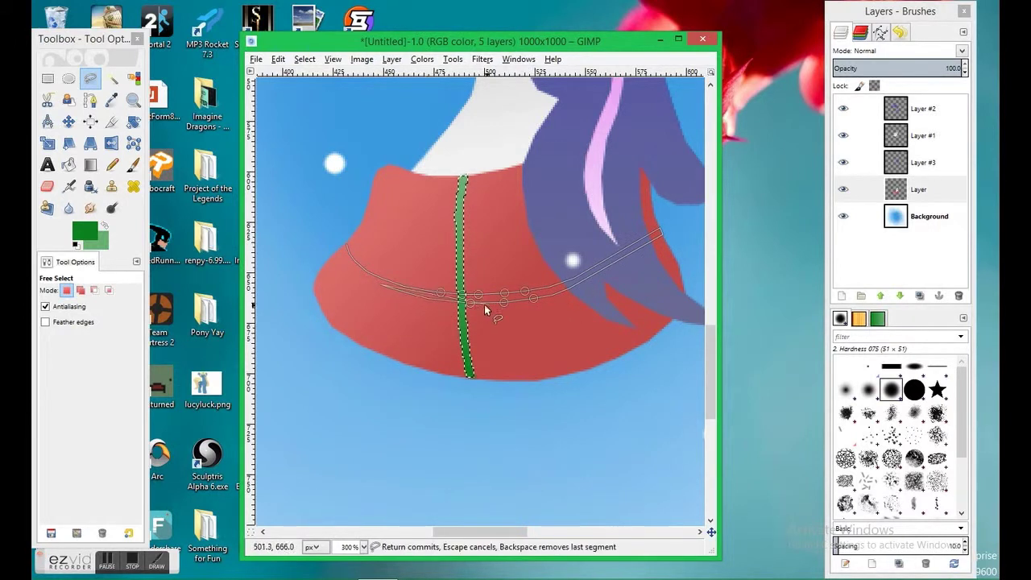
left_click_drag(395, 295, 346, 247)
left_click(347, 245)
key("l")
left_click_drag(467, 366, 636, 254)
scroll(670, 255, "up", 5)
scroll(670, 255, "down", 5)
Step: Widen the image window and zoom in closer on the scarf
left_click_drag(717, 260, 823, 261)
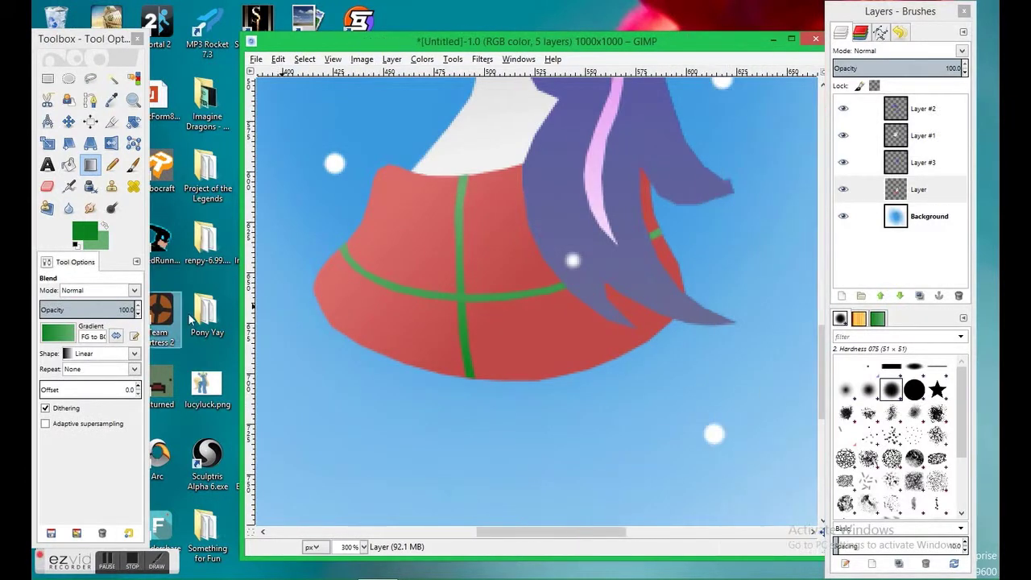
left_click_drag(244, 282, 154, 282)
key("z")
left_click(366, 246)
right_click(366, 245)
key("Escape")
scroll(491, 302, "left", 2)
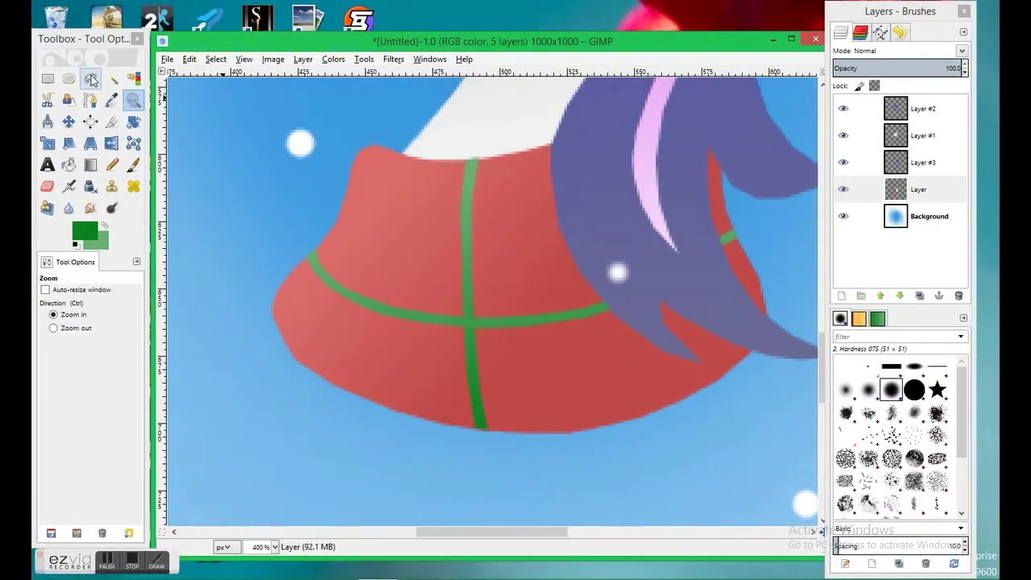
Step: Outline a curving stripe selection down the scarf's left side
key("f")
left_click(285, 340)
left_click(287, 329)
left_click(298, 310)
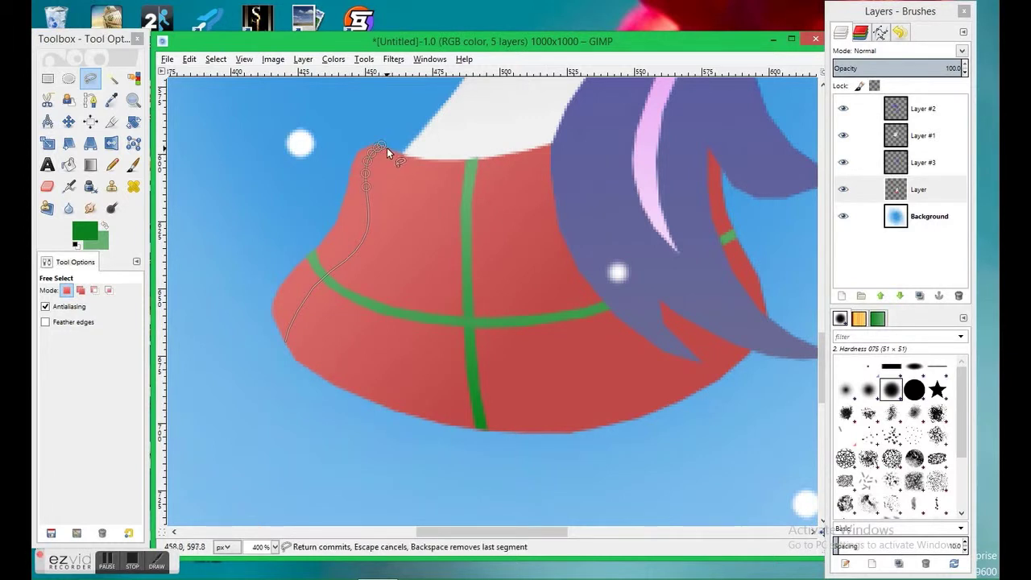
left_click_drag(377, 154, 375, 239)
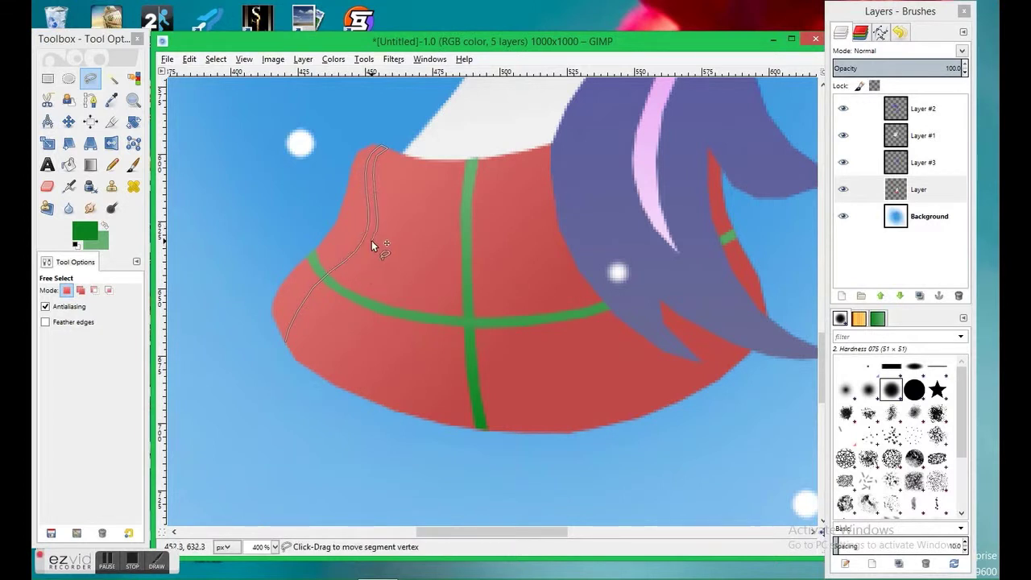
left_click(287, 344)
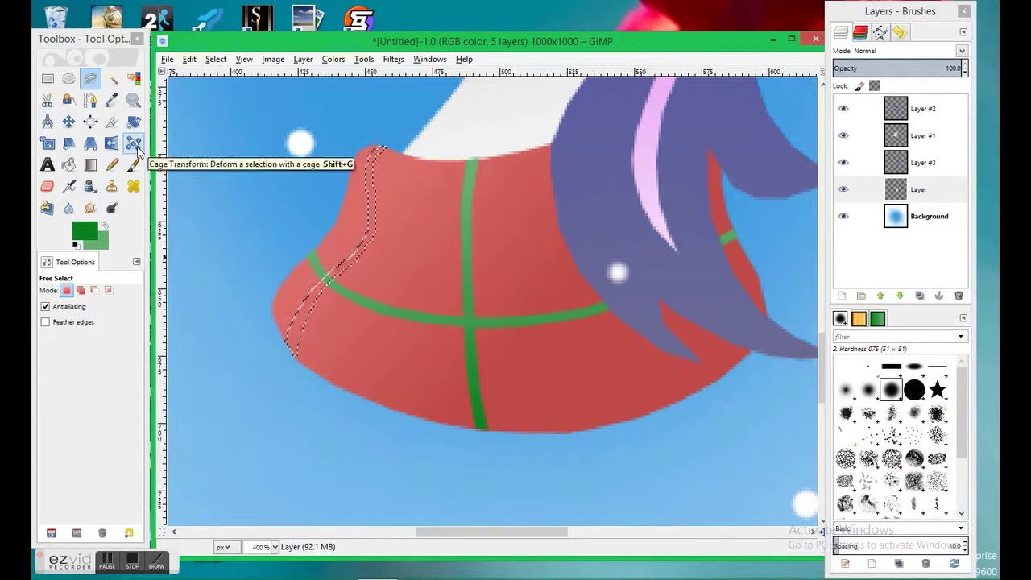
Step: Fill the left stripe with a green gradient, redrawing it and undoing the extra fill
left_click(90, 165)
left_click_drag(370, 266, 301, 155)
left_click(190, 59)
left_click(221, 253)
left_click_drag(368, 149, 290, 333)
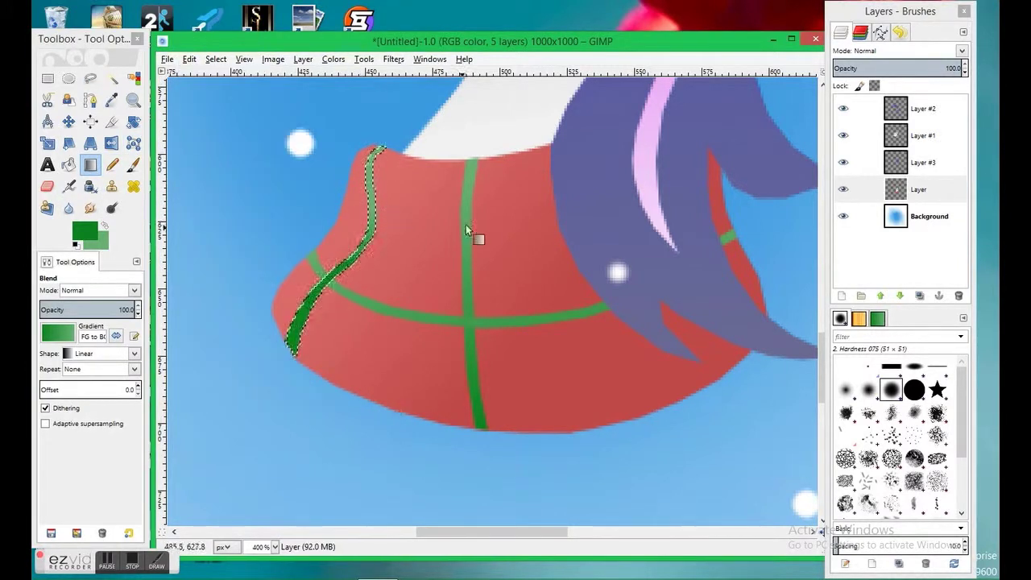
scroll(435, 159, "down", 3)
left_click(189, 59)
left_click(230, 74)
scroll(416, 228, "up", 5)
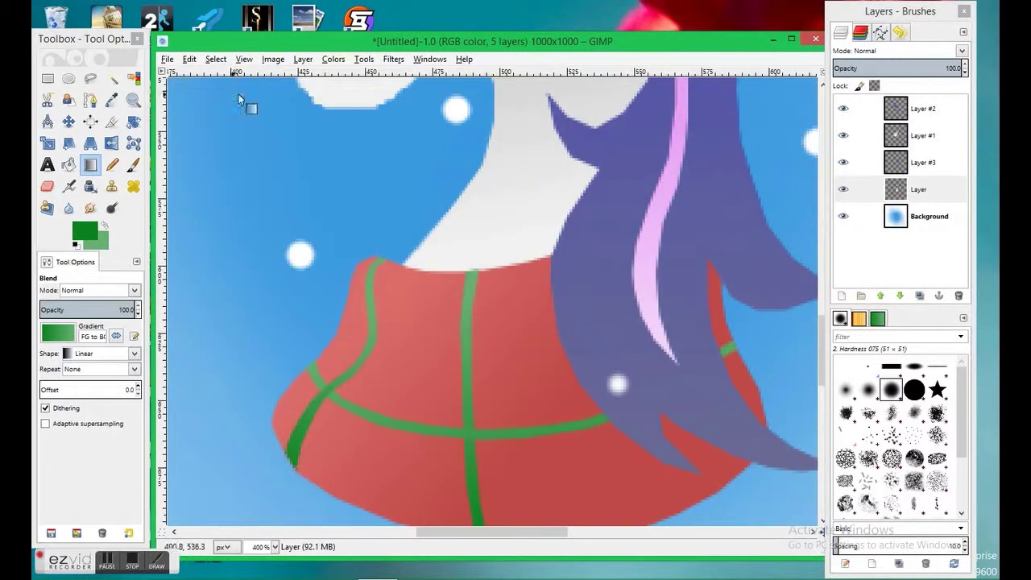
scroll(624, 263, "up", 6)
scroll(625, 263, "down", 3)
Step: Zoom out, zoom in on the scarf collar, and start a band outline along the top
key("z")
key("shift+ctrl+j")
left_click_drag(655, 327, 561, 397)
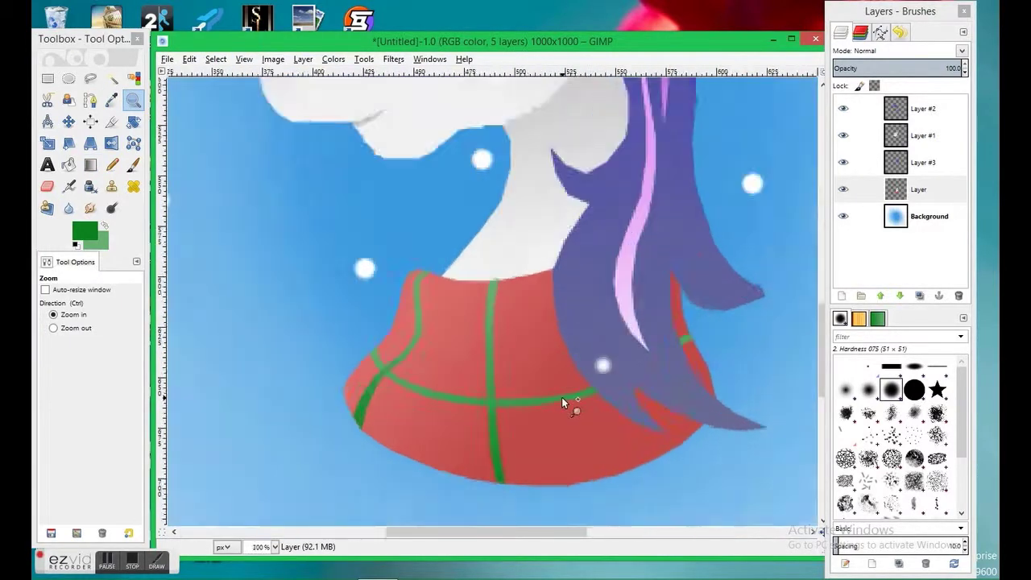
left_click(311, 116)
key("f")
scroll(513, 259, "down", 3)
scroll(513, 259, "down", 2)
scroll(610, 481, "up", 1)
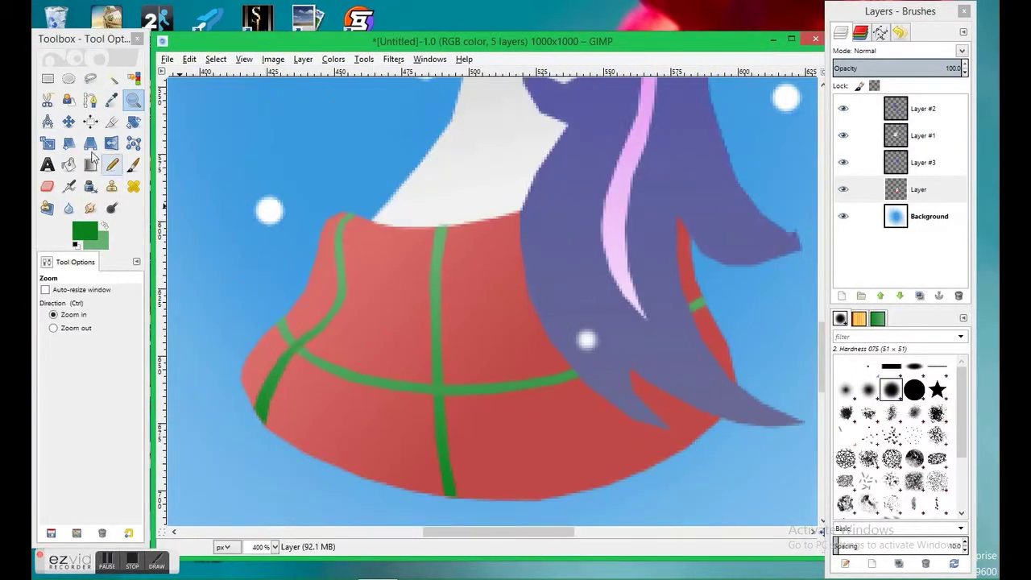
left_click(320, 233)
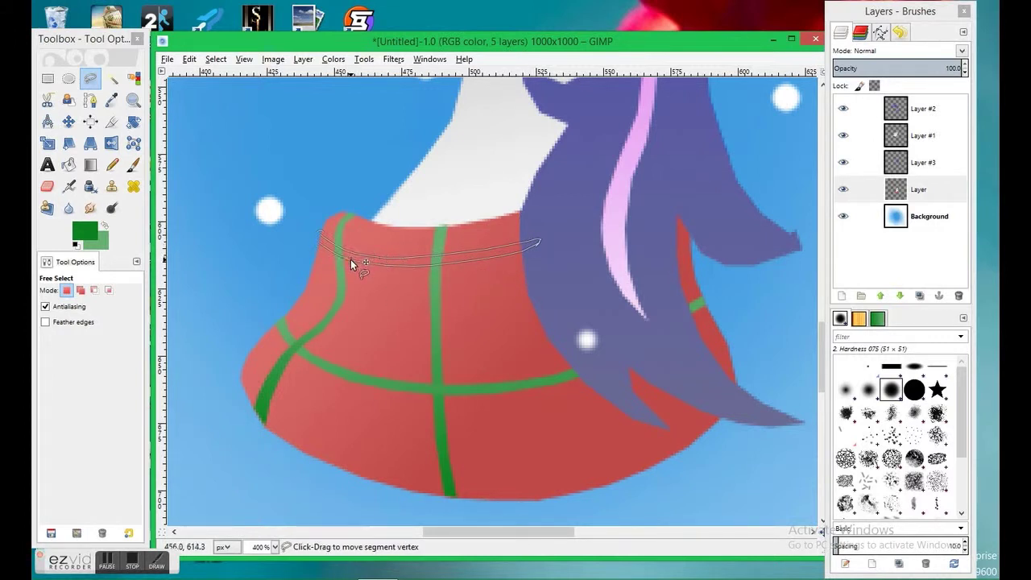
Step: Close the top band selection and fill it with a green gradient
left_click(319, 233)
key("Return")
key("g")
left_click_drag(343, 117, 704, 254)
Step: Outline a short stripe at the scarf's lower right and fill it green
key("f")
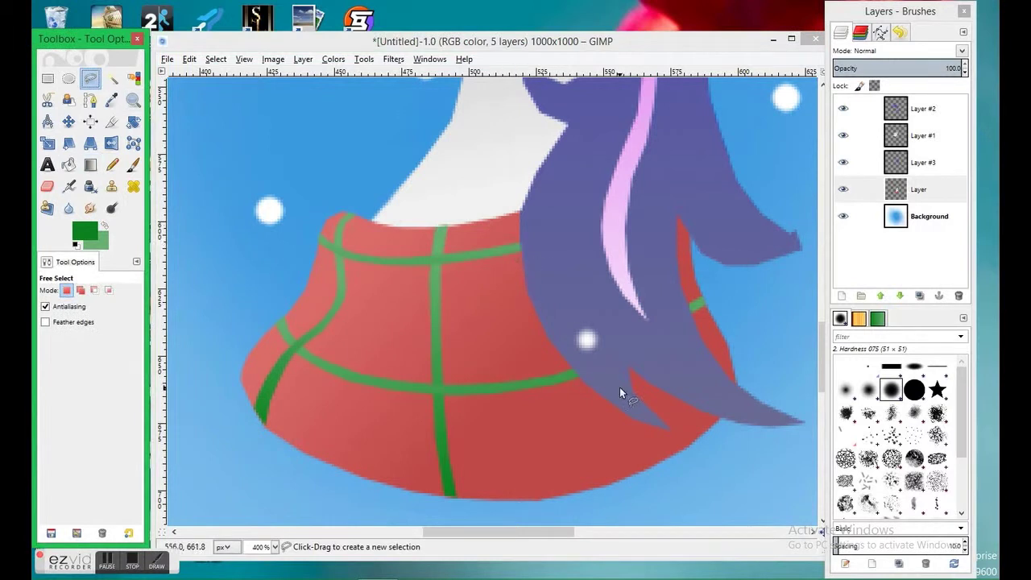
left_click(642, 471)
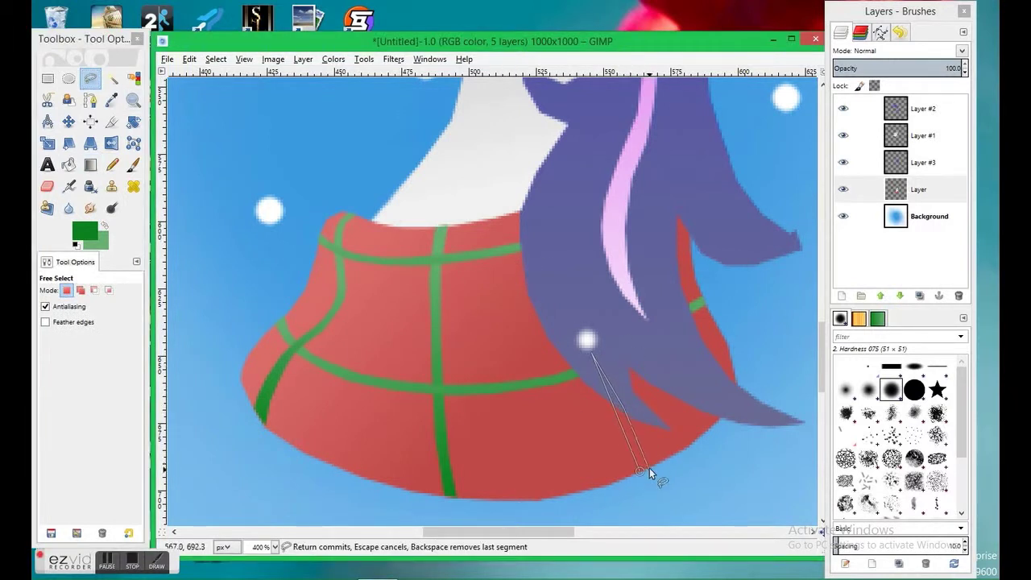
key("Return")
key("g")
left_click_drag(614, 292, 612, 266)
left_click(189, 59)
key("Escape")
Step: Touch up a tiny gap by the hair tip with a size-1 green brush and clear the selection
key("f")
left_click(706, 402)
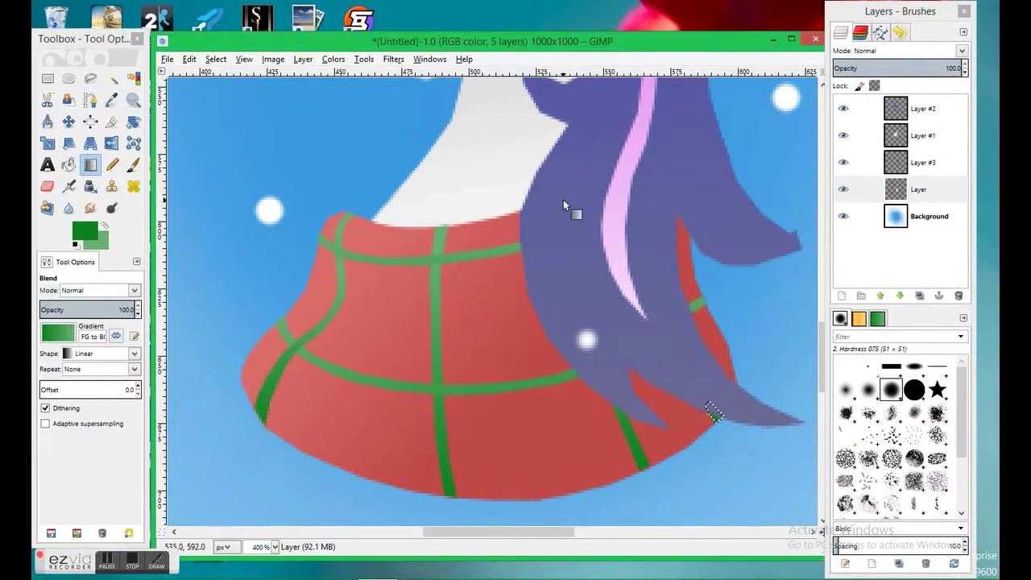
left_click(135, 165)
type("1")
key("Return")
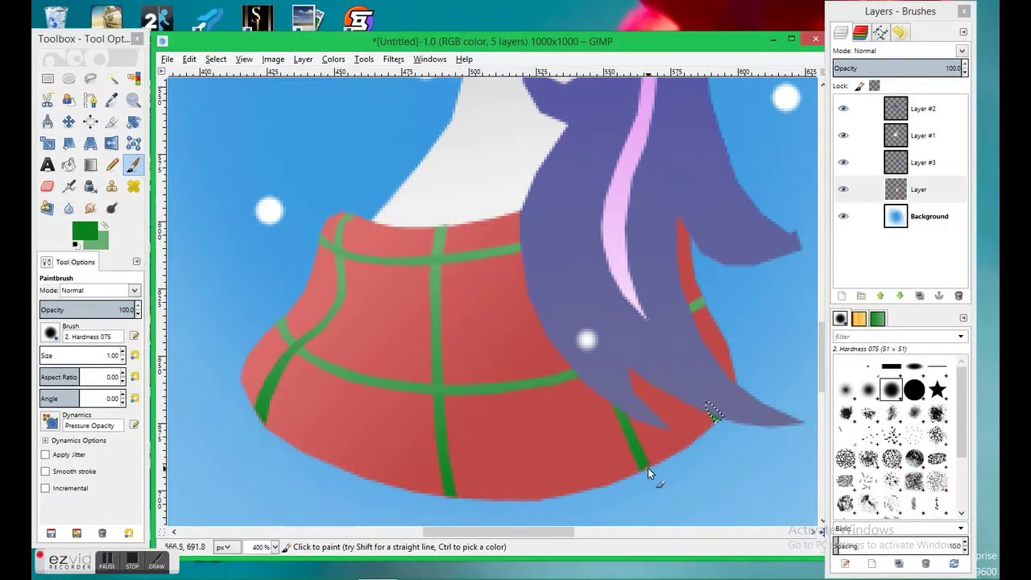
left_click(720, 418)
key("ctrl+shift+a")
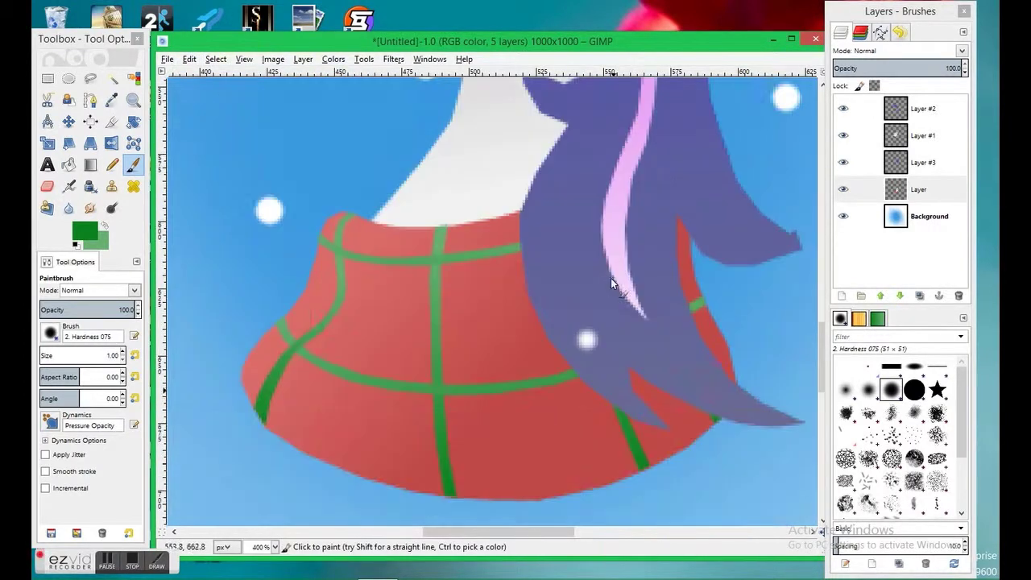
left_click(85, 231)
Step: Set the foreground and background paint colours to two yellow shades
left_click(182, 306)
left_click(97, 243)
mouse_move(99, 195)
left_mouse_down()
mouse_move(116, 157)
mouse_move(126, 188)
left_mouse_up()
left_click(224, 307)
Step: Free Select a thin wavy stripe running down the scarf beside its left green stripe
key("f")
left_click_drag(327, 460, 333, 392)
left_click(341, 377)
left_click(349, 364)
mouse_move(359, 350)
left_mouse_down()
mouse_move(366, 248)
mouse_move(384, 227)
left_mouse_up()
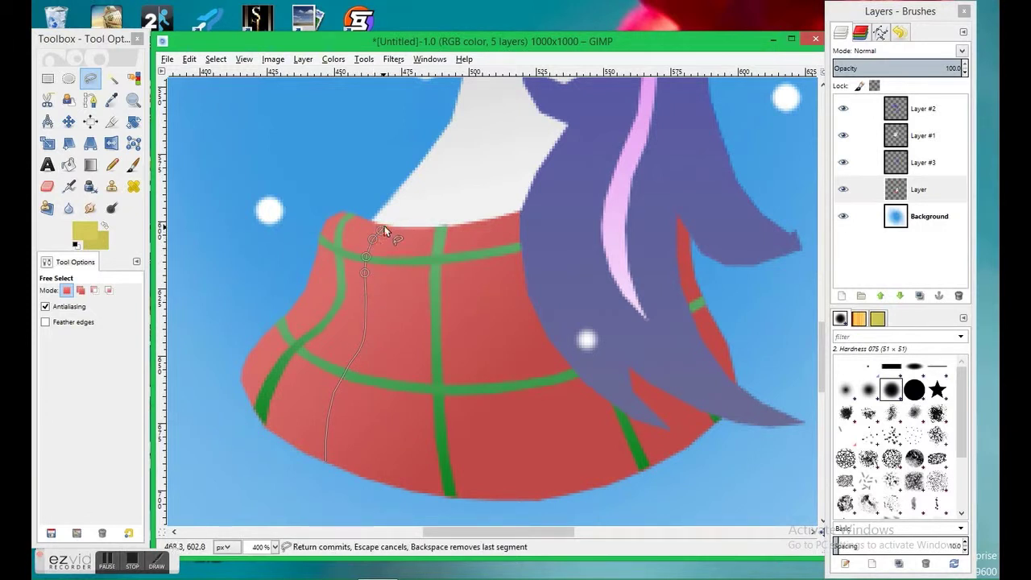
left_click(386, 234)
left_click(375, 266)
mouse_move(374, 287)
left_mouse_down()
mouse_move(377, 335)
mouse_move(347, 397)
mouse_move(343, 435)
mouse_move(356, 226)
mouse_move(354, 363)
left_mouse_up()
left_click(326, 461)
Step: Fill the stripe with a yellow-to-olive gradient using a darker second yellow, then deselect
left_click(90, 164)
key("ctrl+z")
left_click(100, 240)
left_click(207, 304)
left_click(188, 59)
key("Escape")
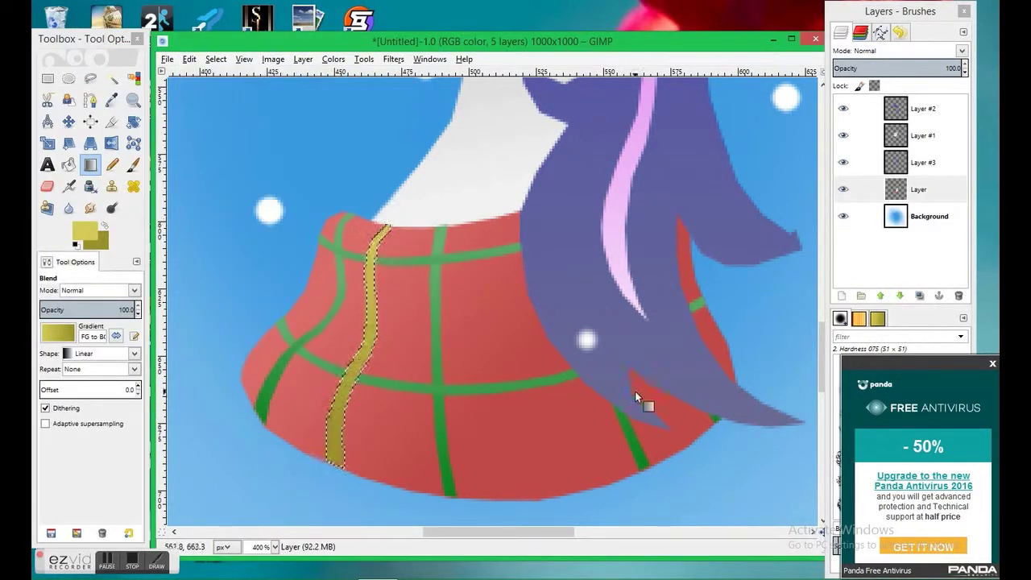
left_click(216, 59)
Step: Zoom out to the whole picture, zoom back in on the scarf, and begin another outline
left_click(211, 90)
key("z")
left_click(618, 276, "ctrl")
left_click(618, 276, "ctrl")
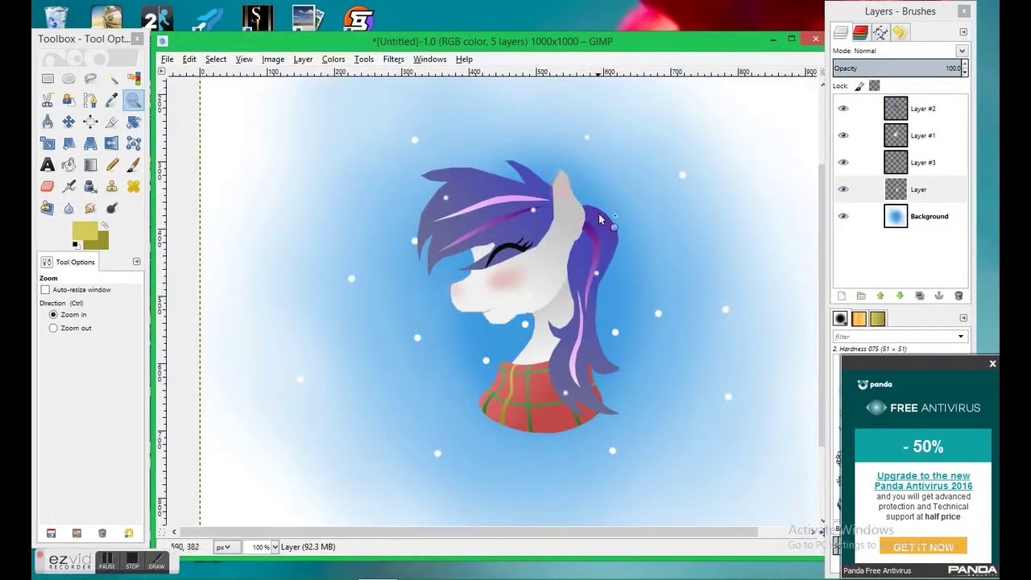
left_click(552, 400)
left_click(479, 385)
left_click(594, 374)
scroll(593, 374, "down", 3)
scroll(594, 373, "right", 5)
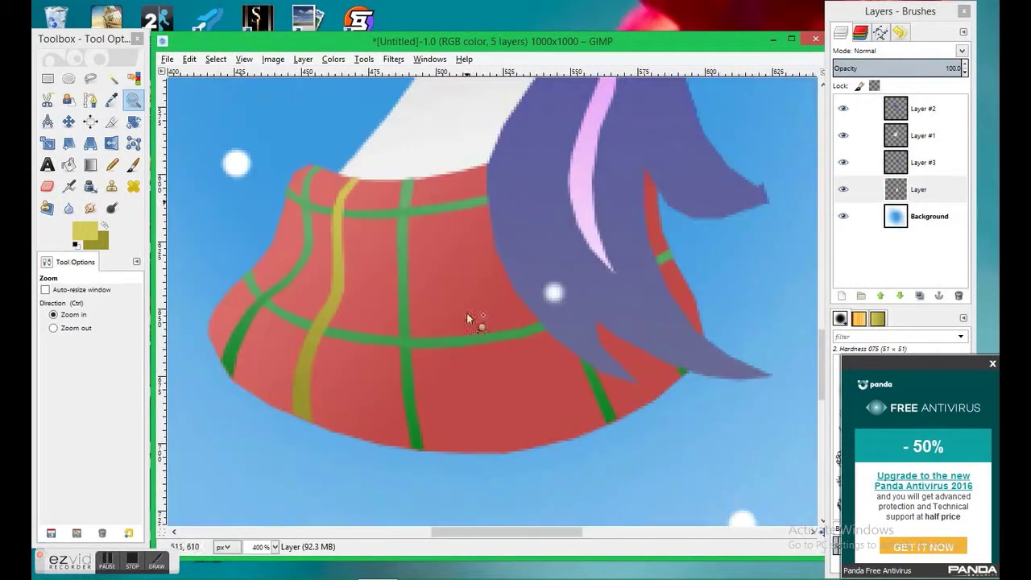
key("f")
left_click(265, 249)
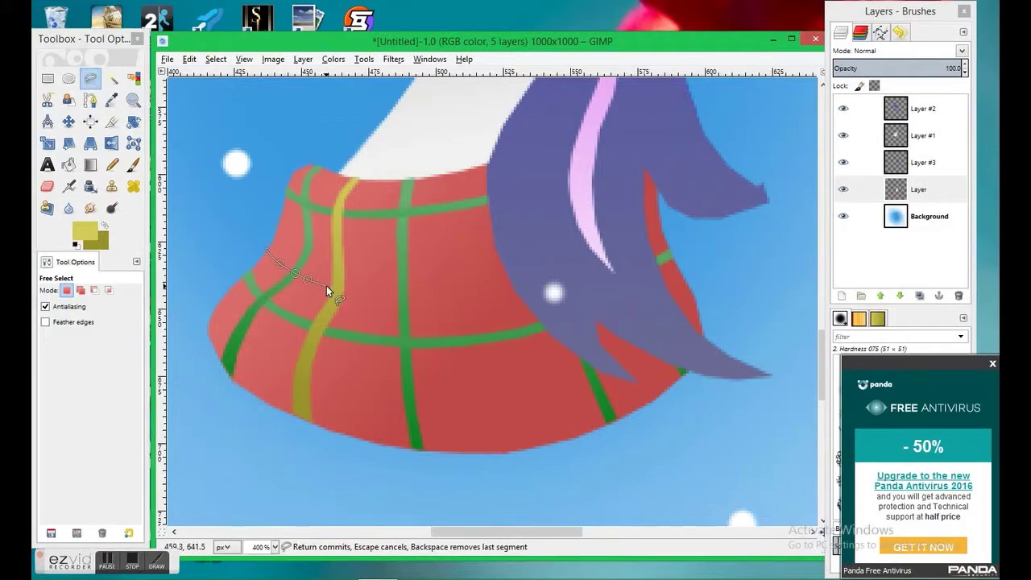